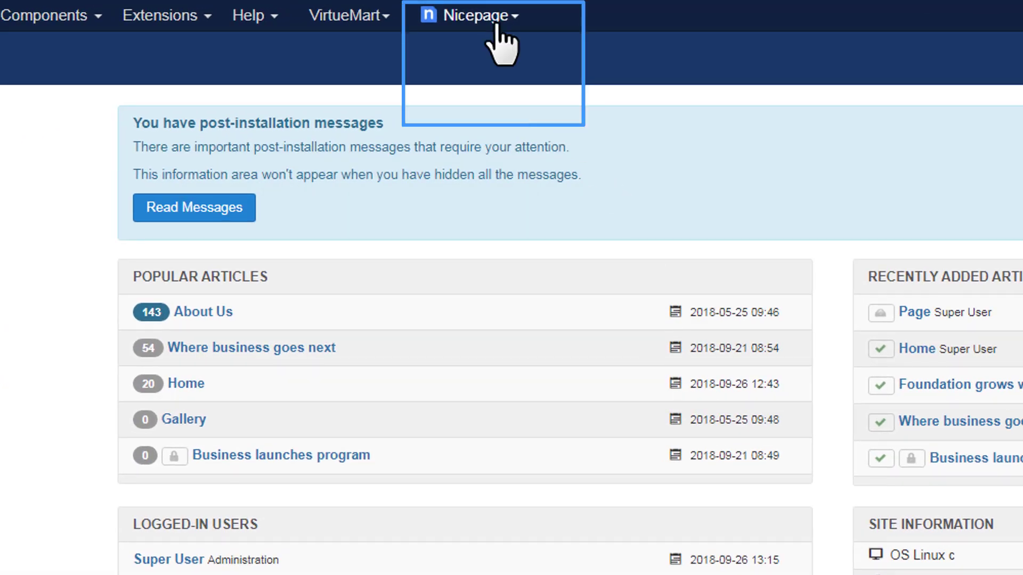
Step: Create a new Nicepage page starting from a blank page
click(465, 9)
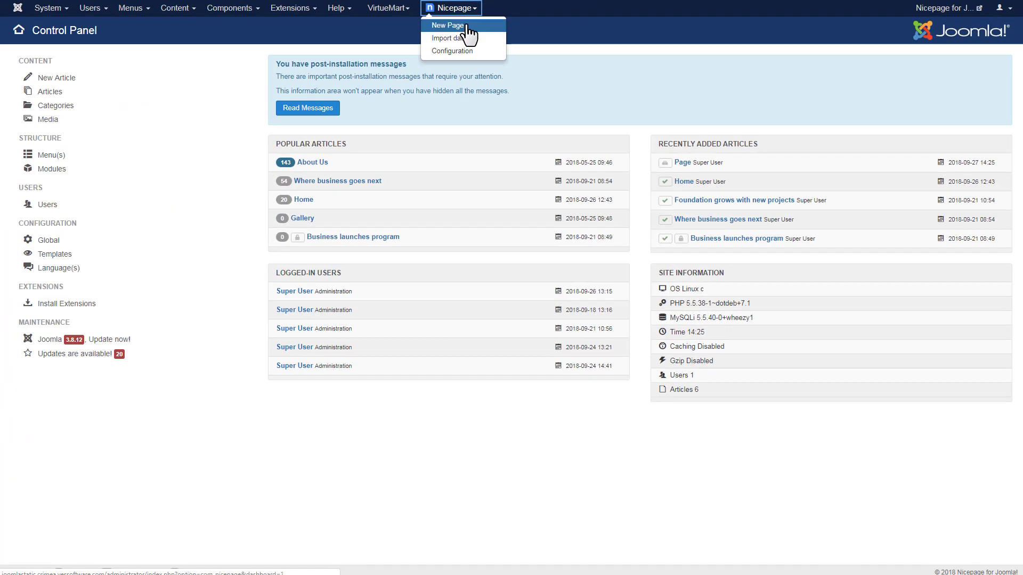
click(468, 27)
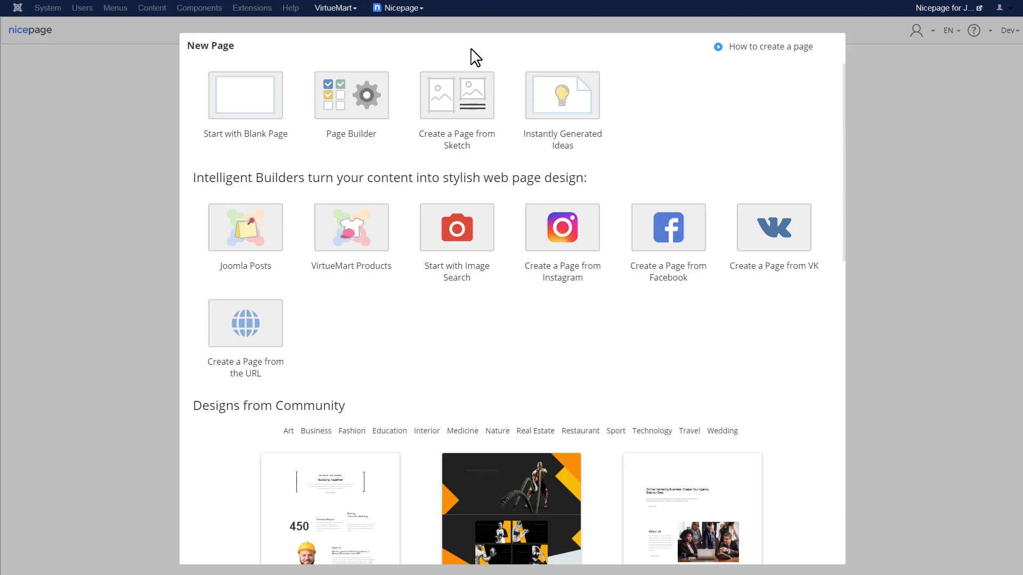
click(246, 110)
Step: Add a Position & Sidebar block, resize and move it, and name its position 'position-sidebar'
click(403, 32)
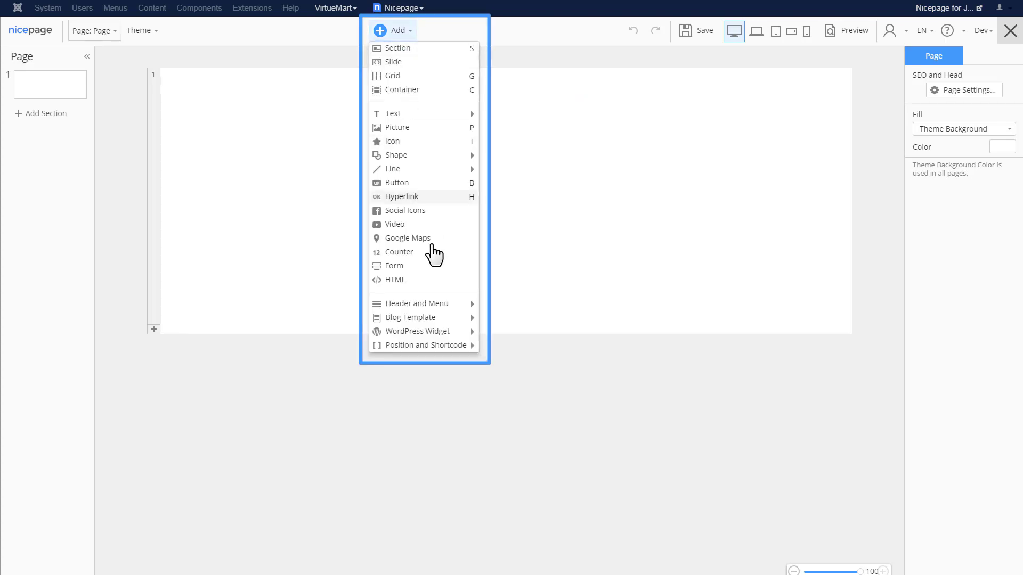
mouse_move(462, 353)
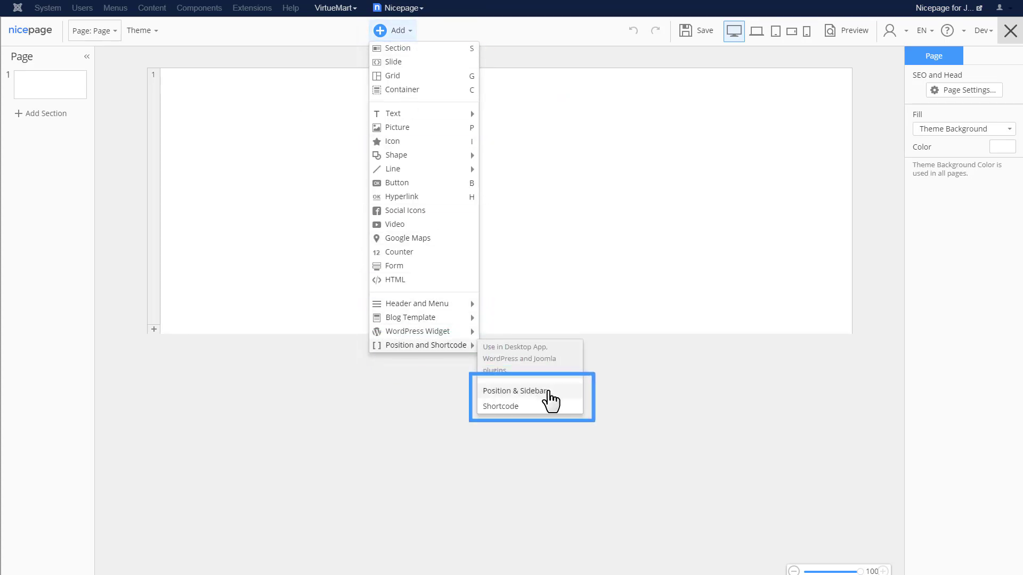
click(554, 393)
drag(572, 160, 719, 158)
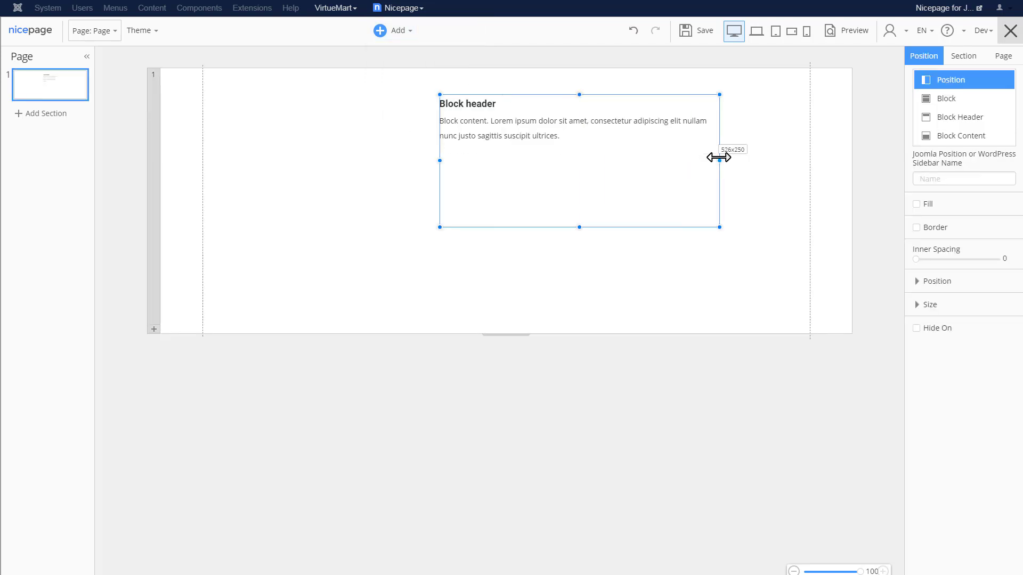
drag(579, 227, 579, 149)
drag(528, 107, 457, 176)
click(640, 226)
click(959, 176)
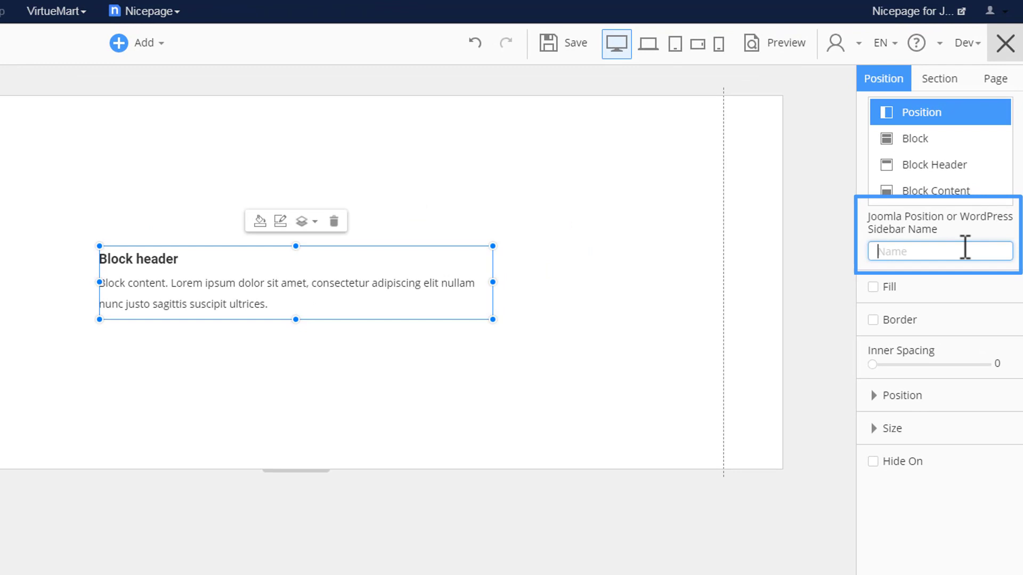
text(position-sidebar)
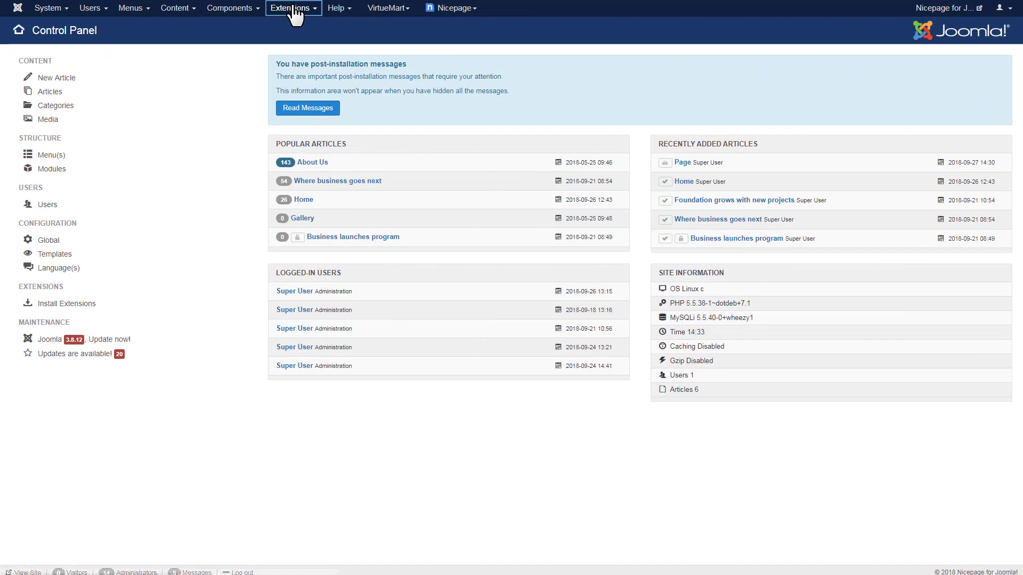
Step: Create a new Custom site module titled 'Latest Updates'
click(294, 15)
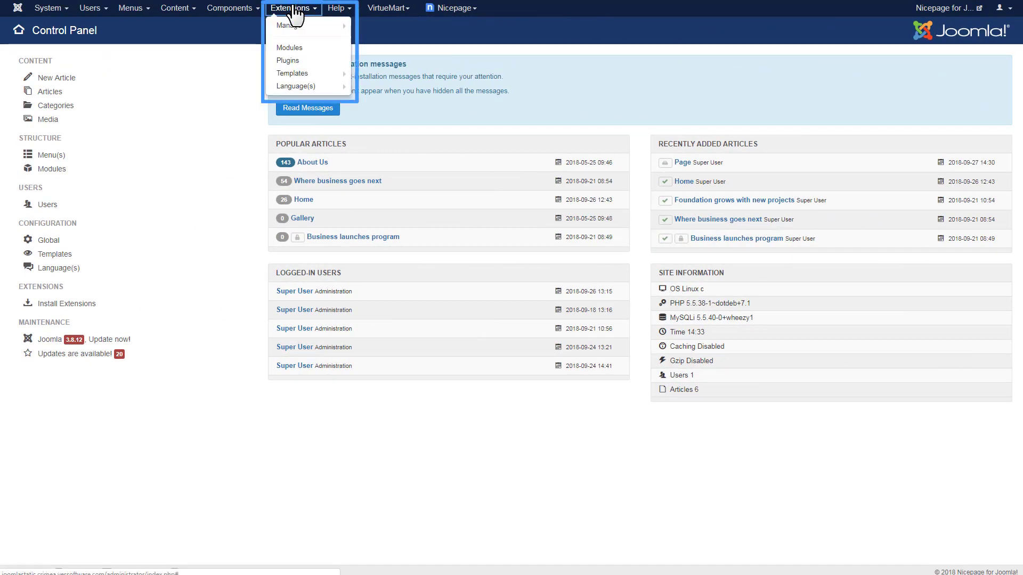
click(295, 48)
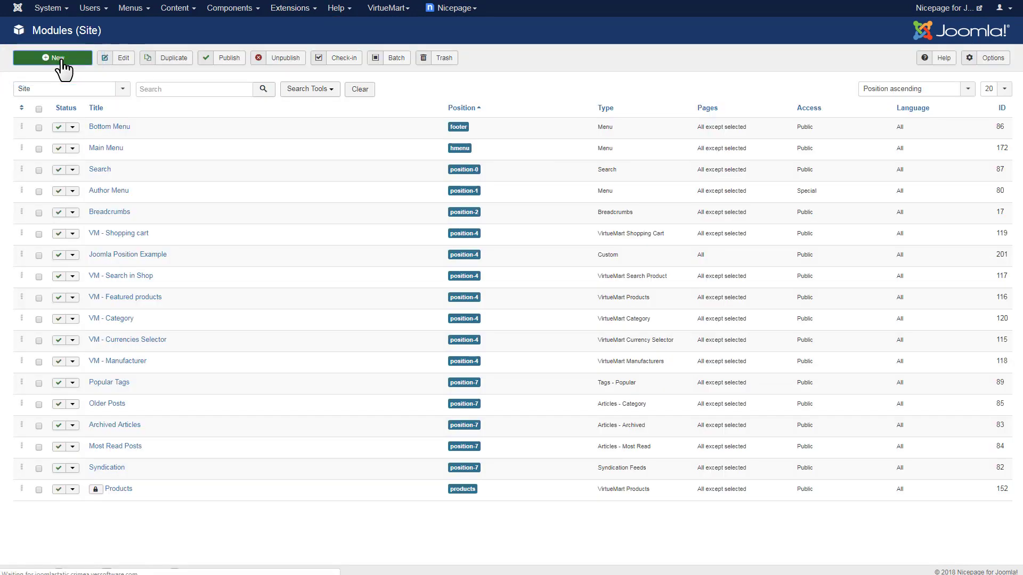
click(57, 59)
click(33, 284)
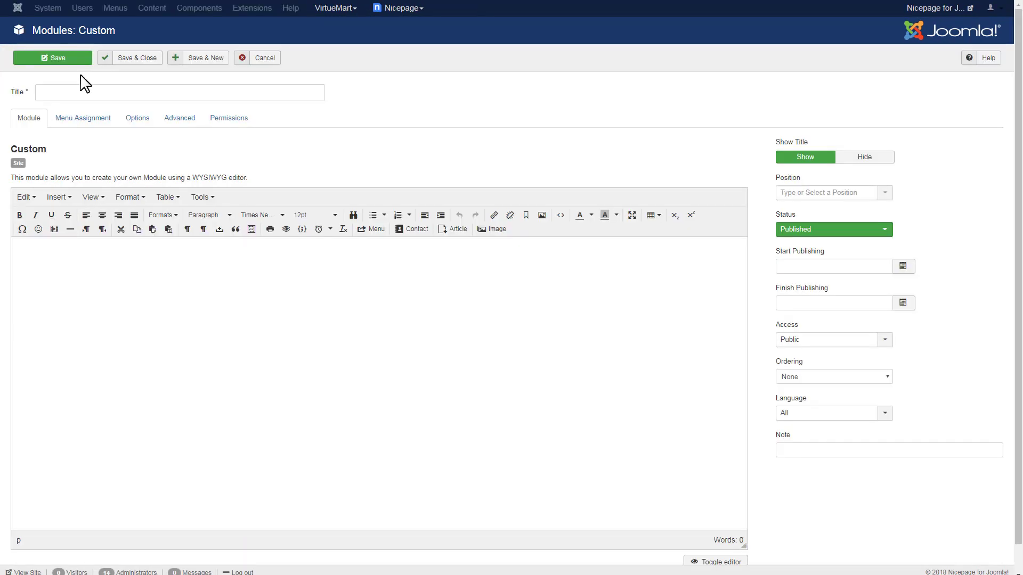
click(76, 93)
text(Latest Updates)
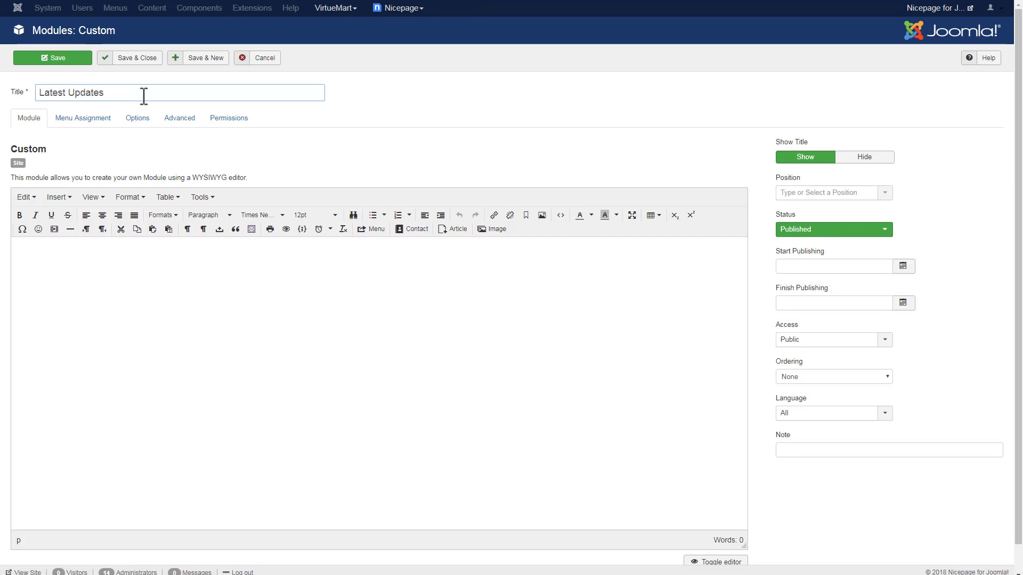
Step: Insert the laptop photo as a small thumbnail and paste the sample paragraph below it
click(492, 229)
click(594, 264)
click(646, 212)
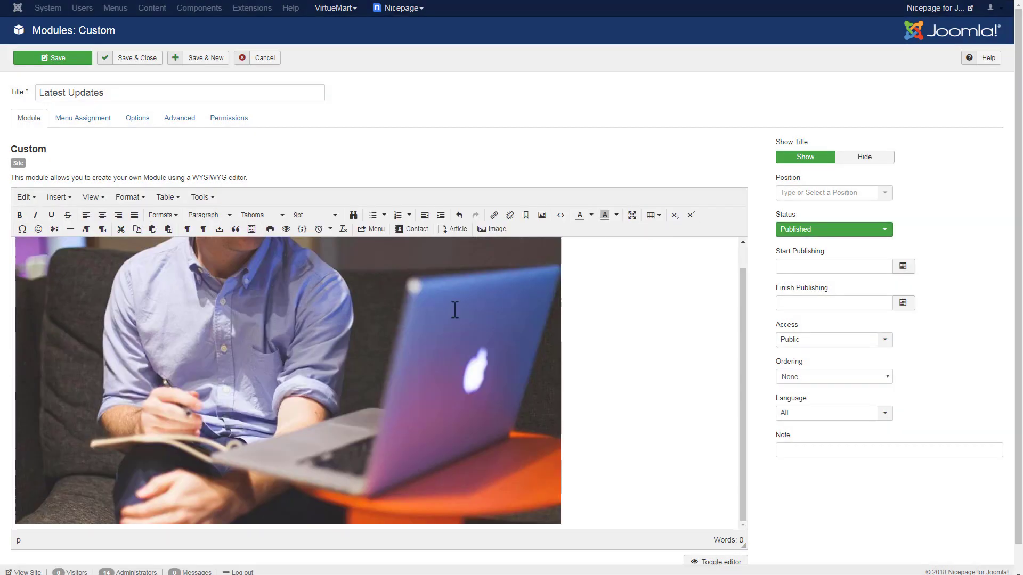
click(455, 309)
drag(561, 494, 217, 292)
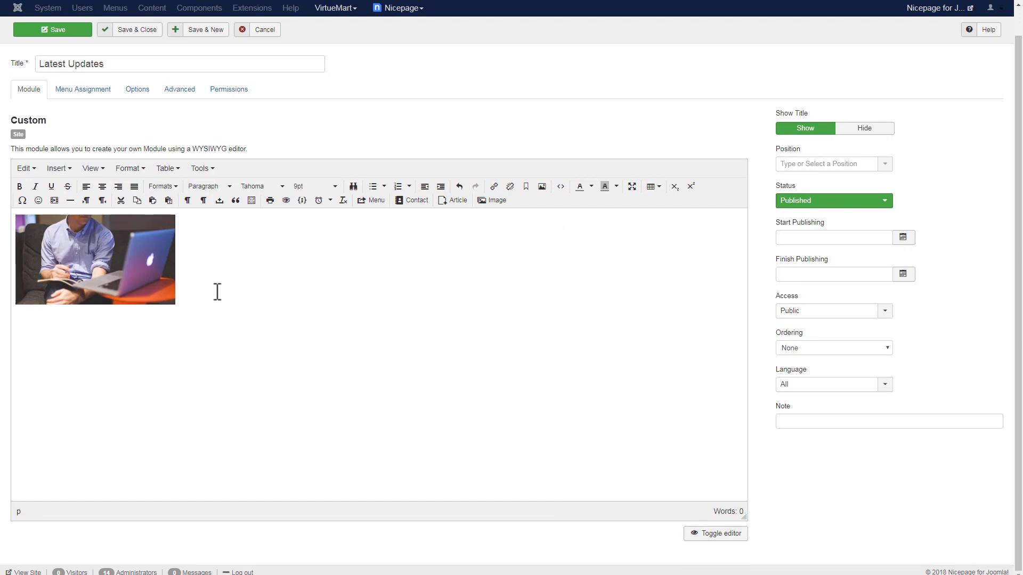
text(Lorem ipsum dolor sit amet, consectetur adipiscing elit. Donec fermentum blandit ultrices. Etiam et purus in leo maximus lobortis vitae eget risus. Sed vestibulum, ligula ac volutpat ultrices, tortor turpis mattis erat, ac auctor nulla nisl ut orci.)
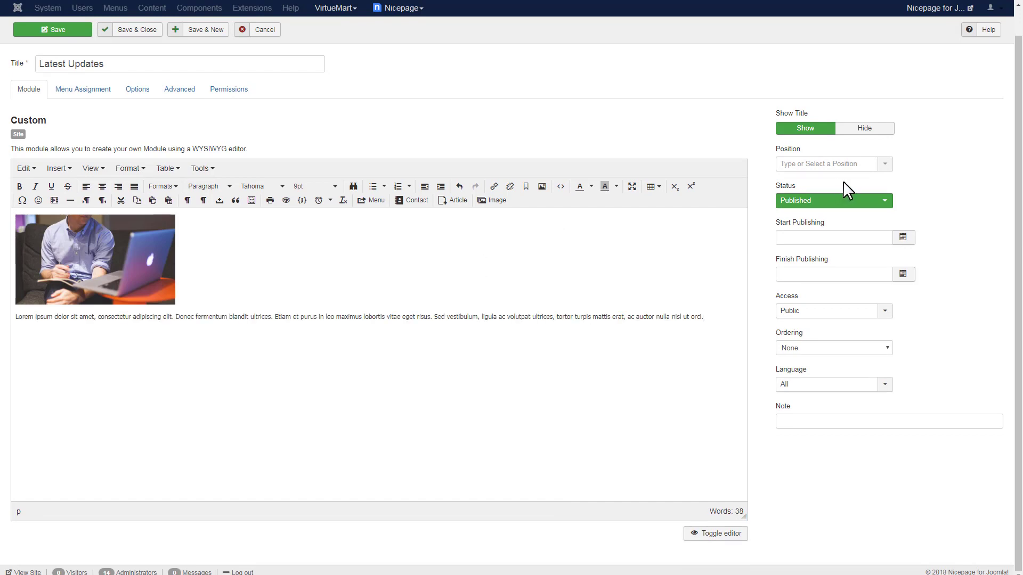
Step: Assign the module to Position Sidebar and save and close it
click(884, 164)
drag(888, 217, 888, 257)
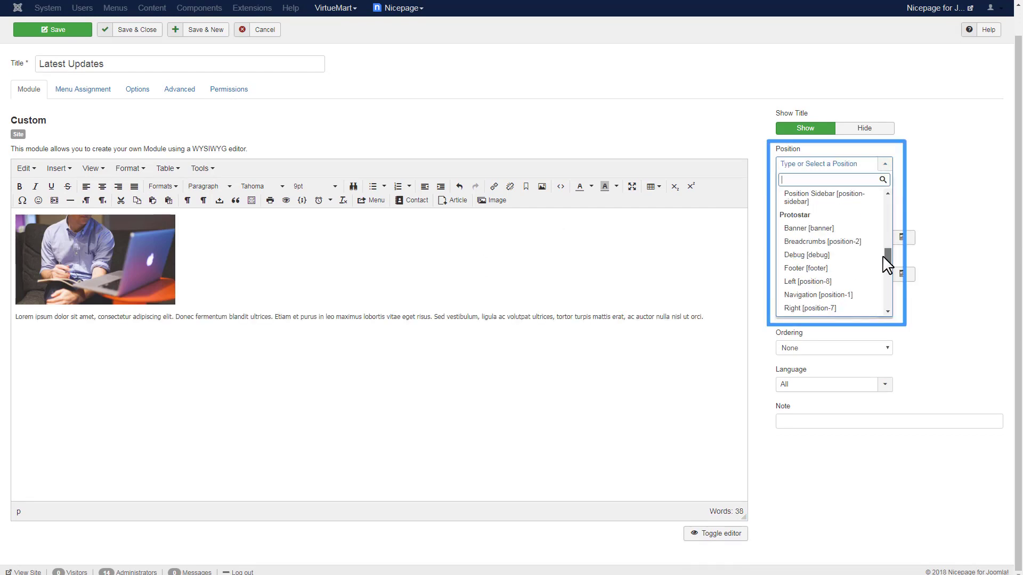
click(866, 202)
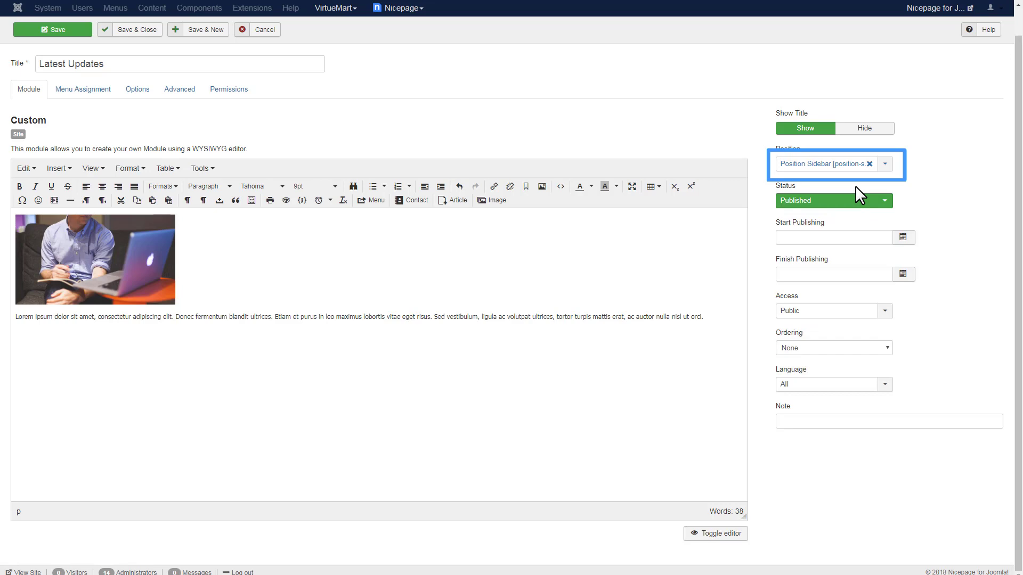
click(144, 33)
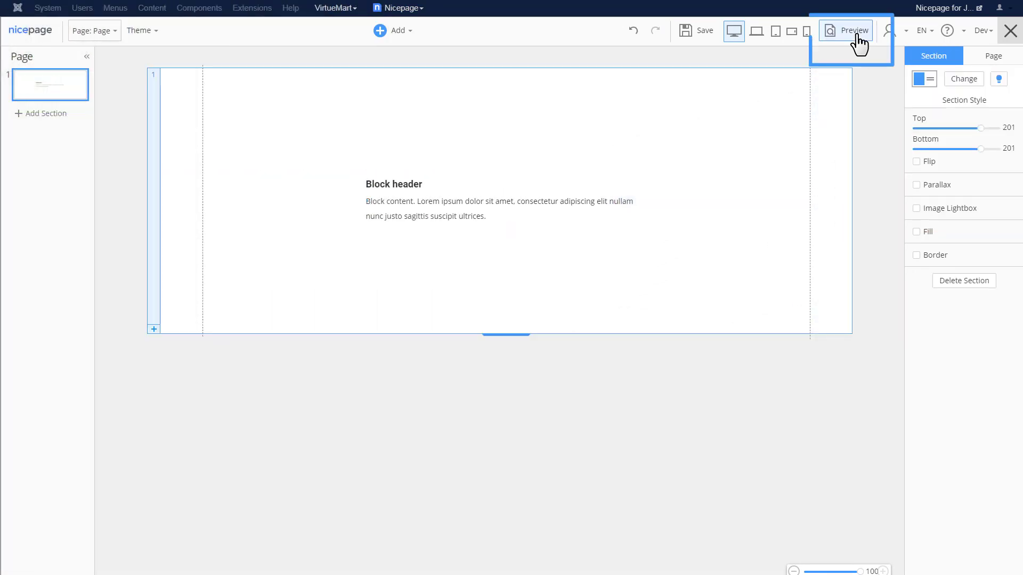
Step: Preview the Nicepage page to check the Latest Updates module inside the position block
click(856, 40)
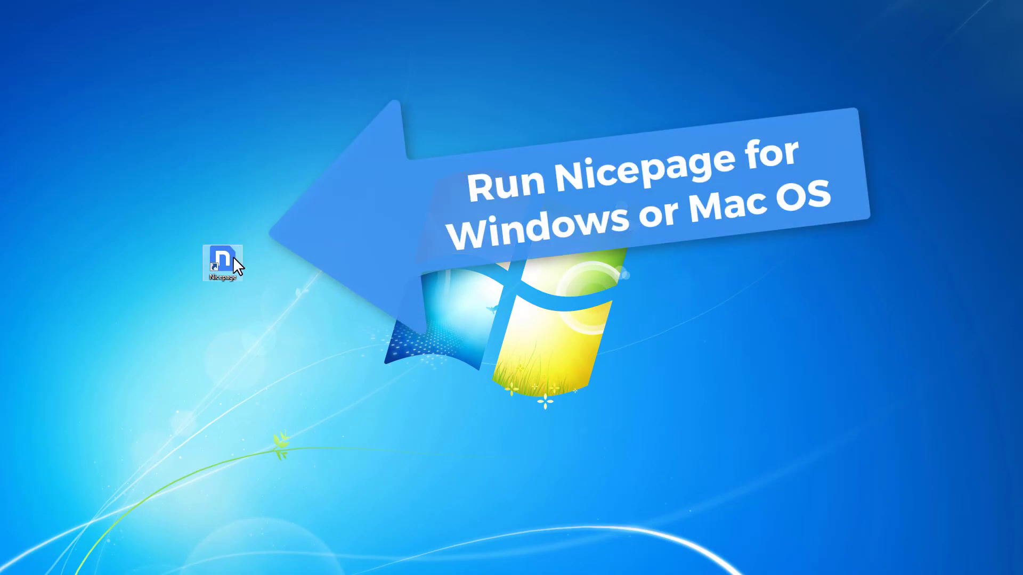
Step: Open the Blog Template in Nicepage Desktop and give it a right-hand sidebar
double_click(223, 261)
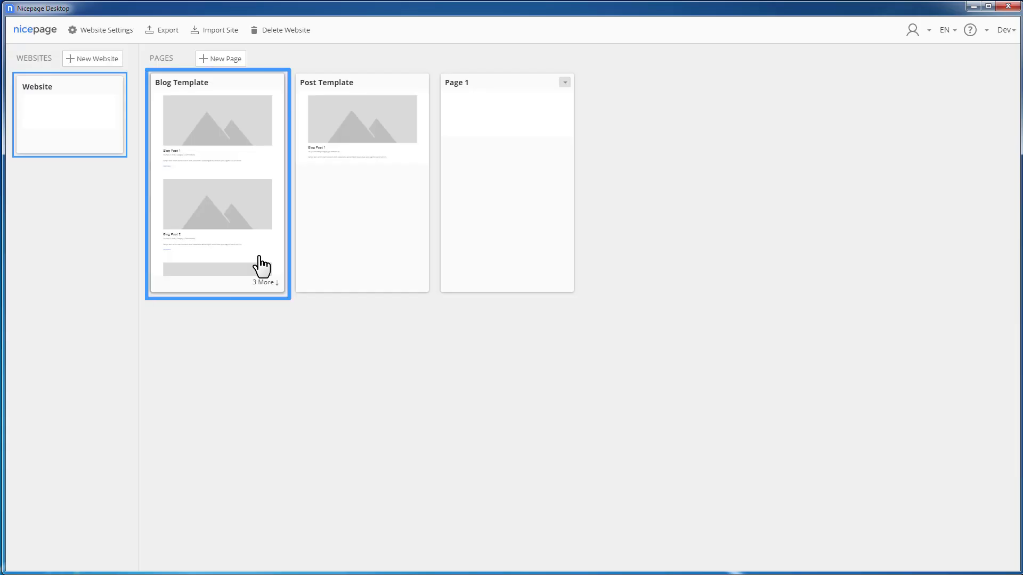
click(261, 266)
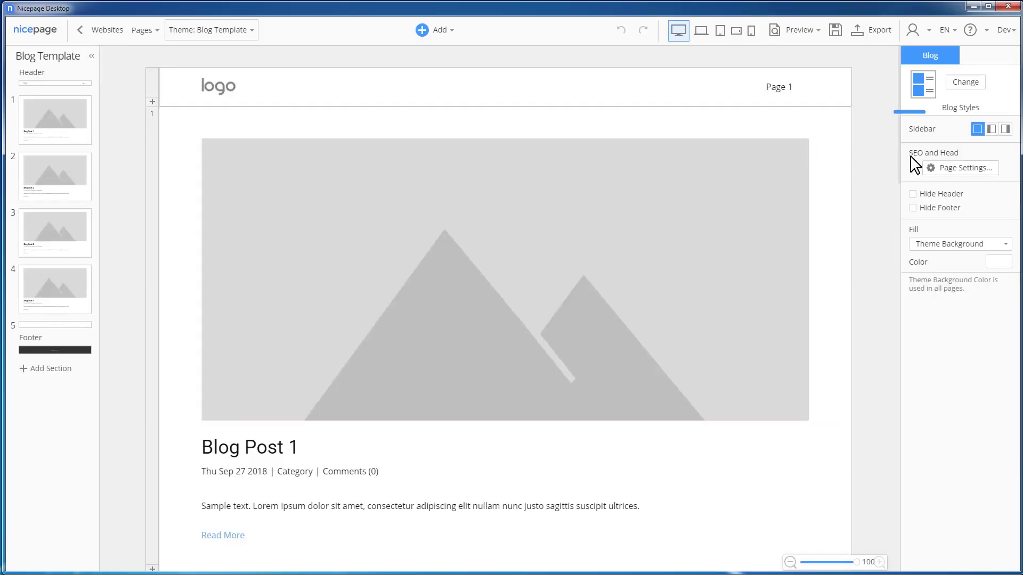
click(991, 130)
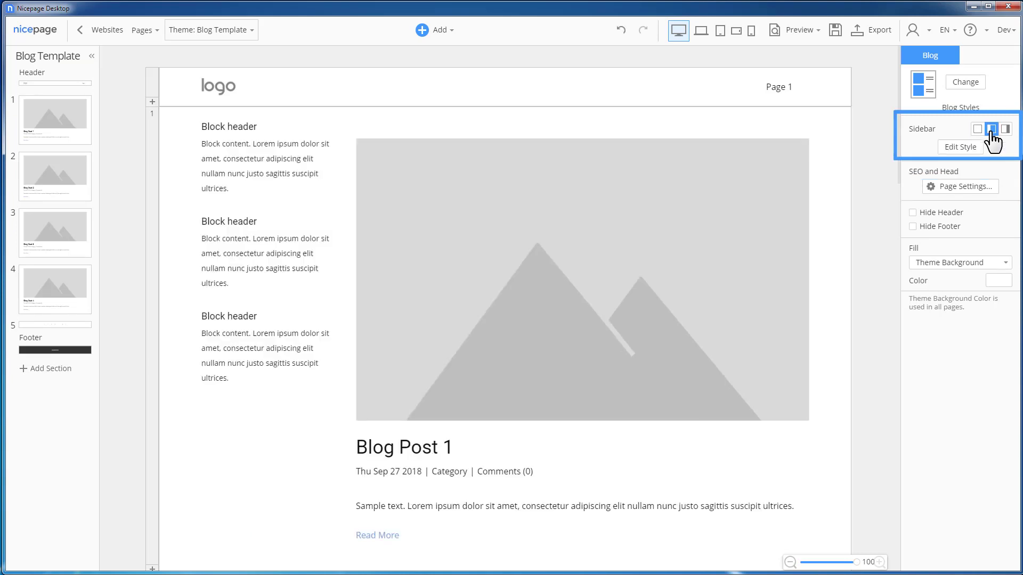
click(1005, 130)
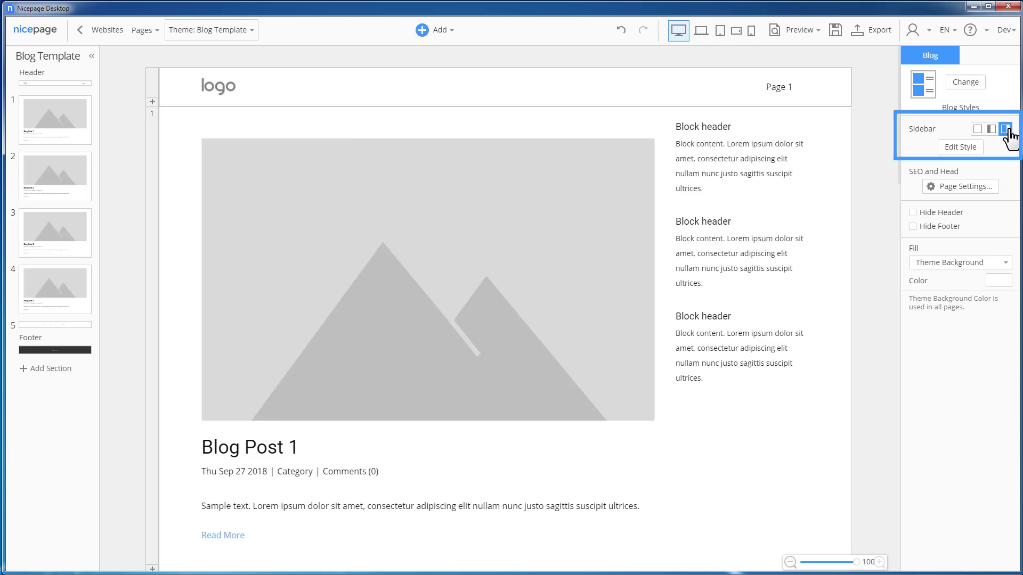
Step: Make the sidebar block headers bold, uppercase and centred
click(763, 133)
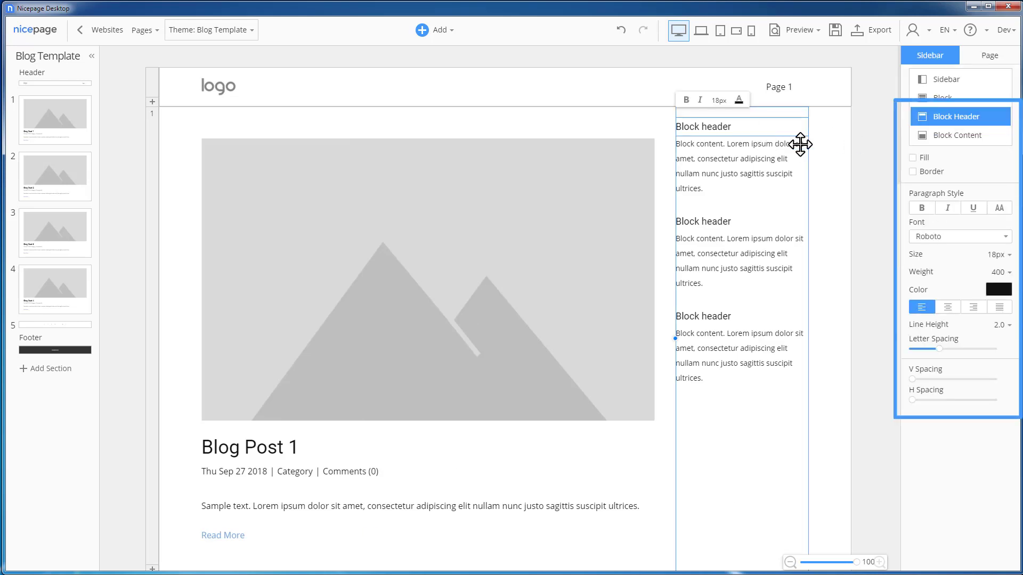
click(922, 207)
click(998, 209)
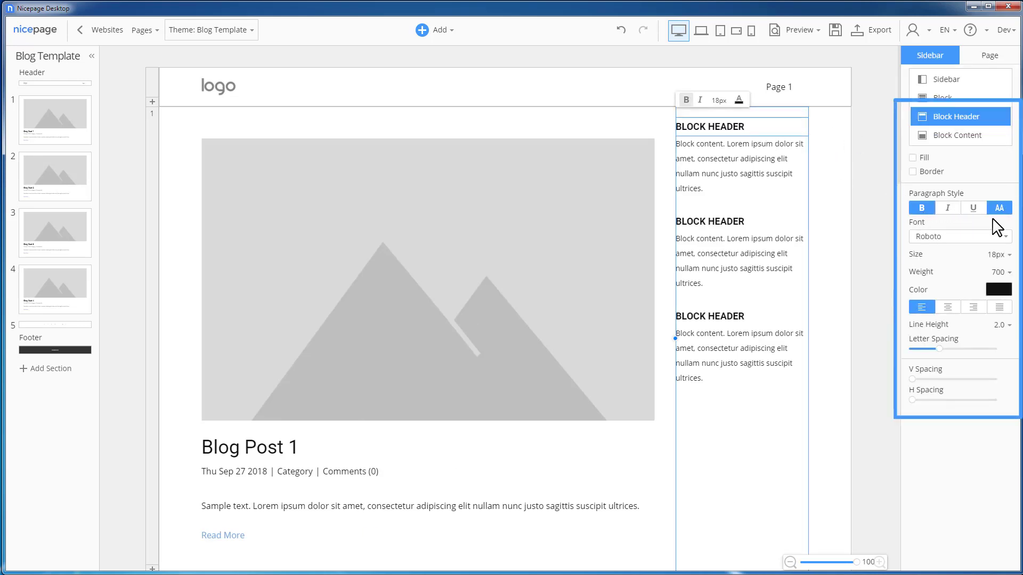
click(948, 308)
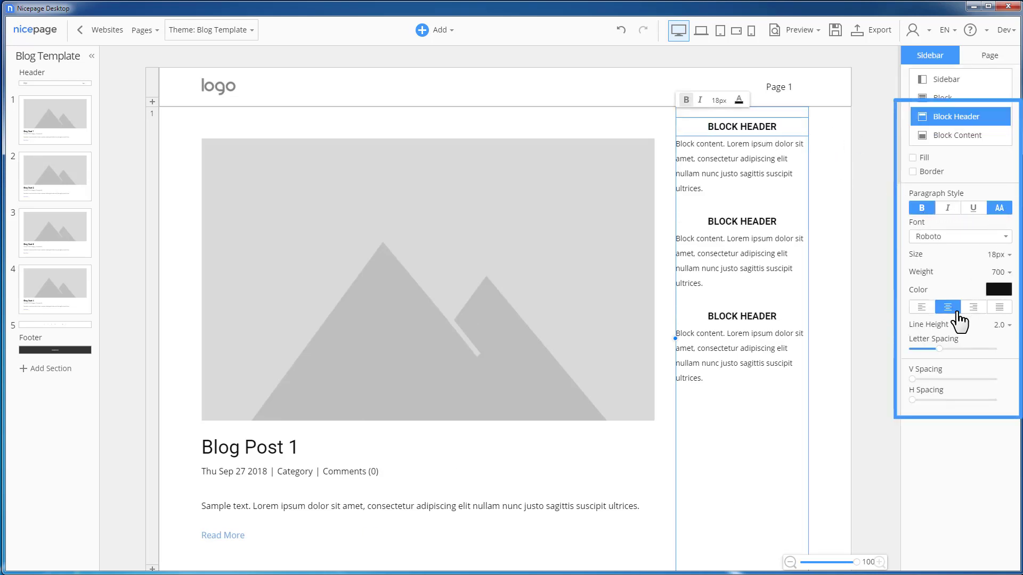
Step: Export the site as the Joomla theme nicepage_joomla to C:\Downloads
click(874, 32)
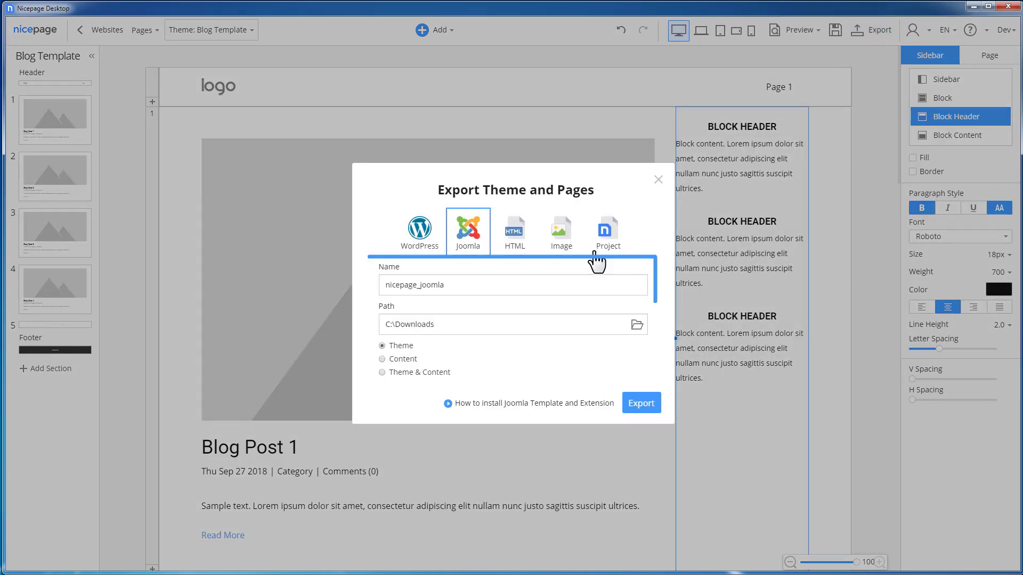
click(554, 283)
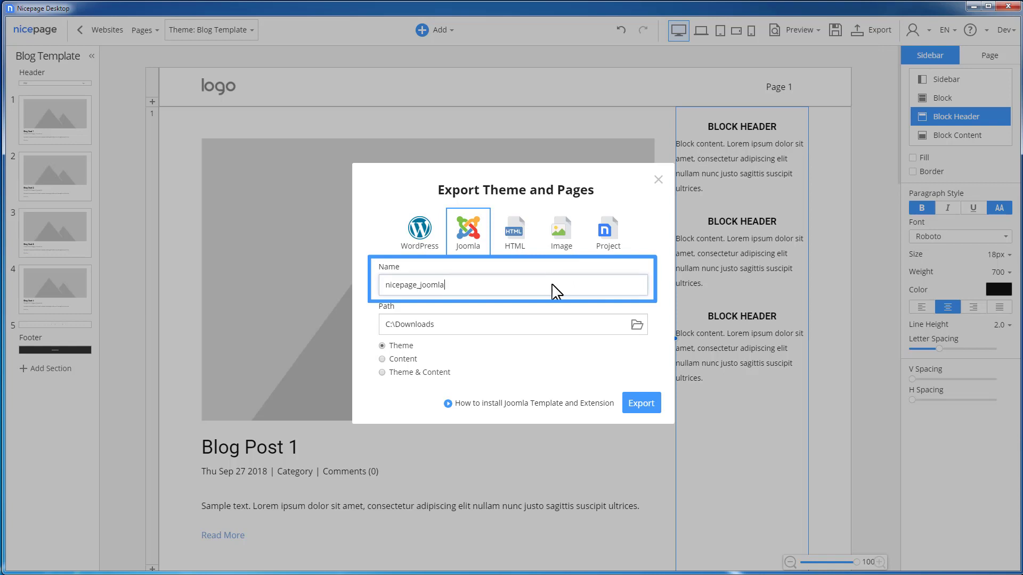
click(646, 409)
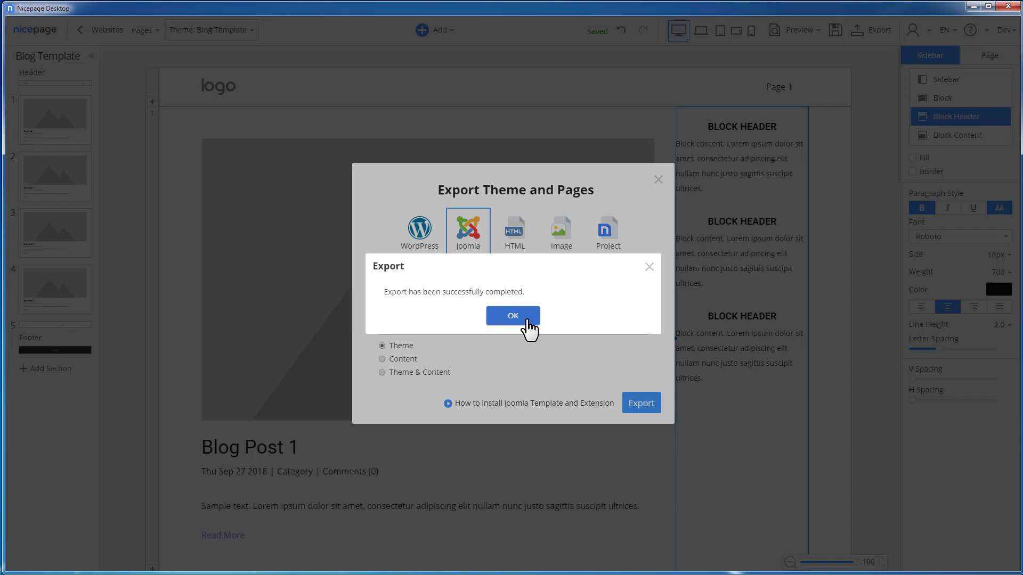
click(528, 322)
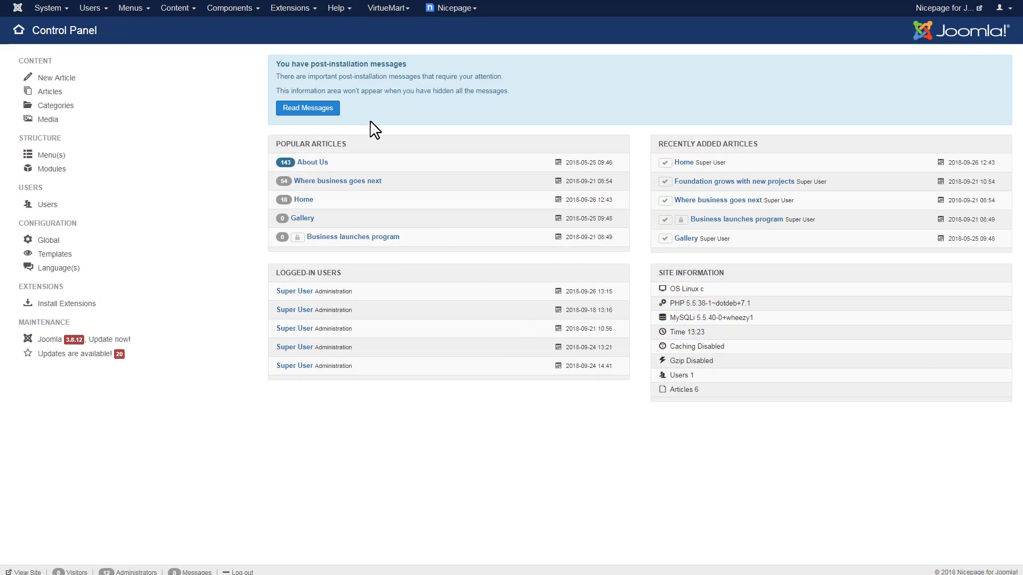
Step: Install the nicepage_joomla zip package through Joomla's extension installer
click(293, 8)
mouse_move(296, 28)
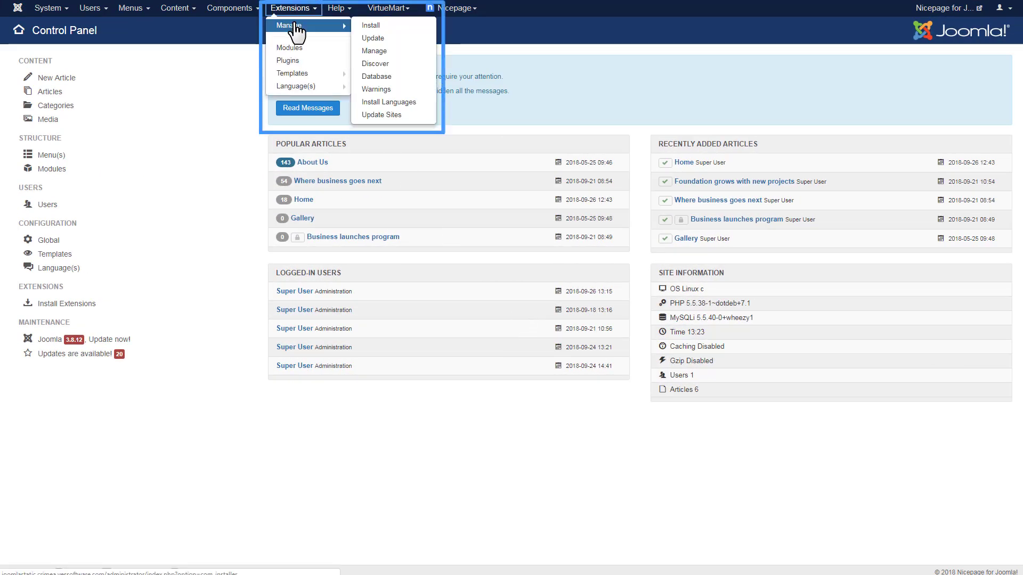
click(374, 27)
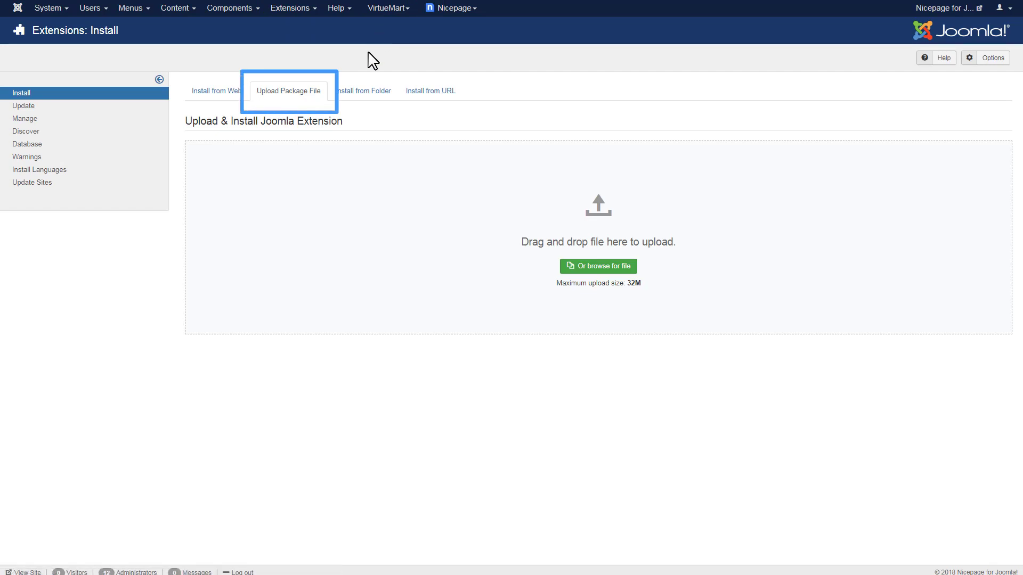
click(588, 273)
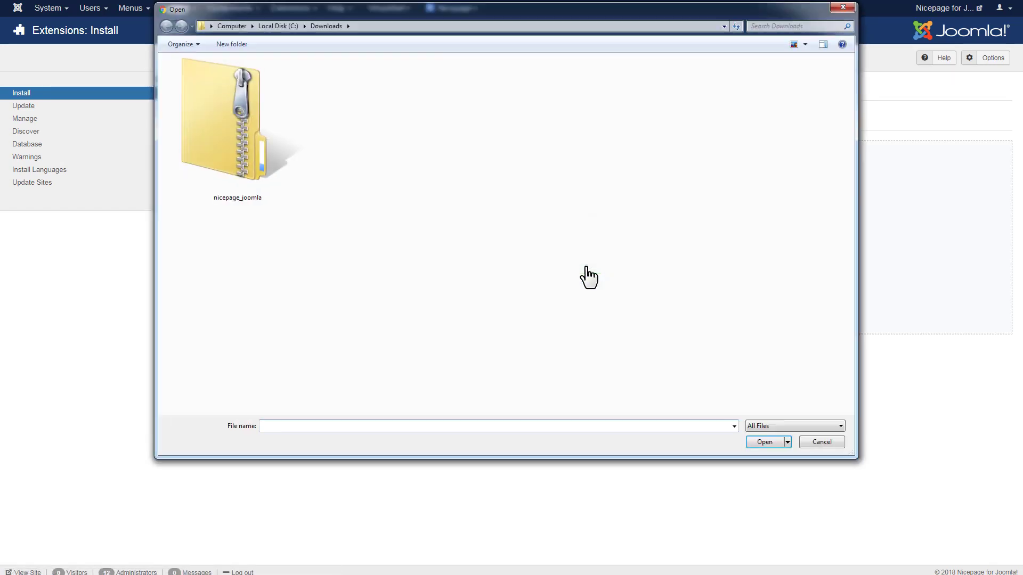
click(274, 157)
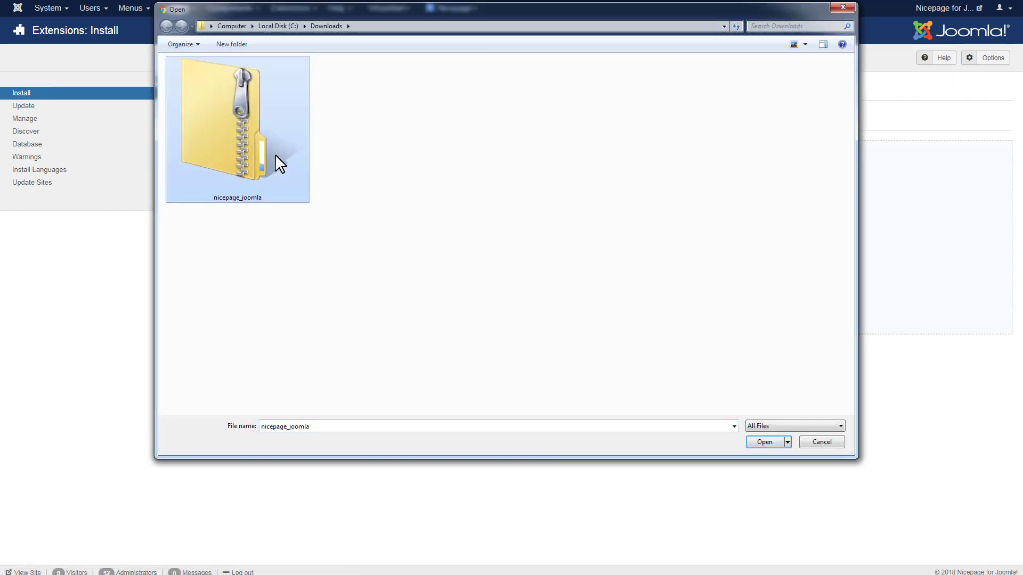
click(759, 443)
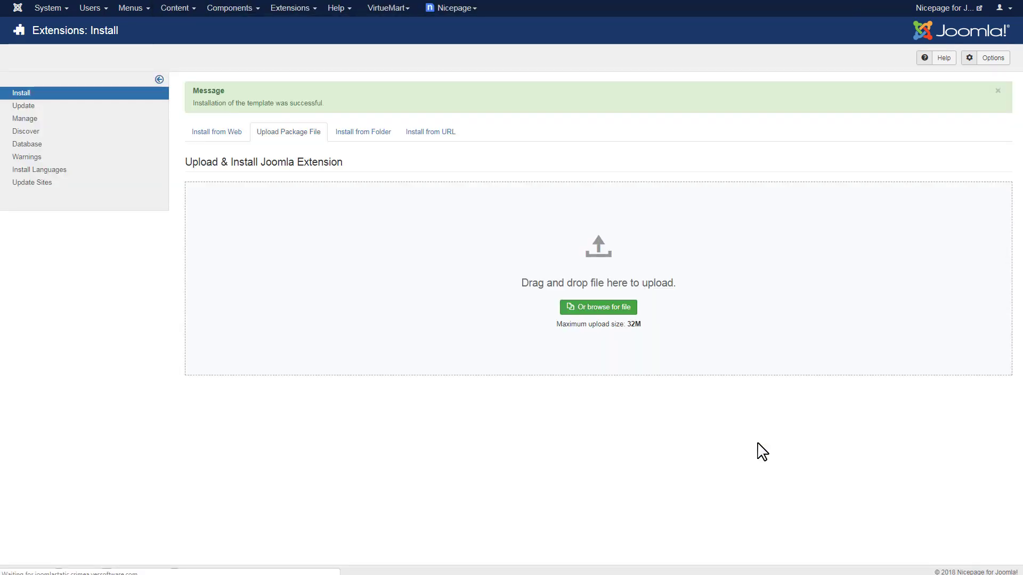
Step: Set nicepage_joomla as the default site template style
click(298, 8)
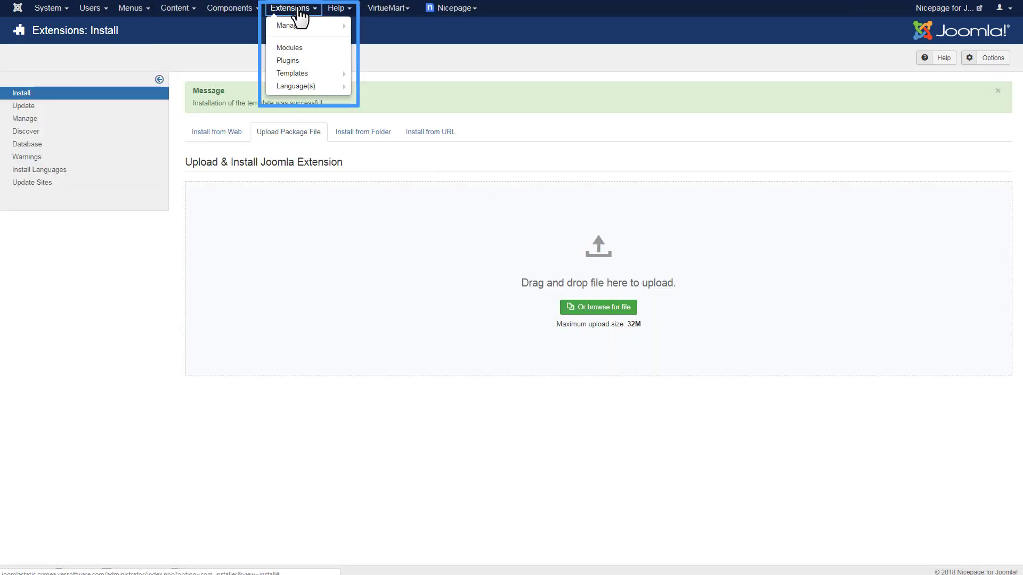
click(293, 75)
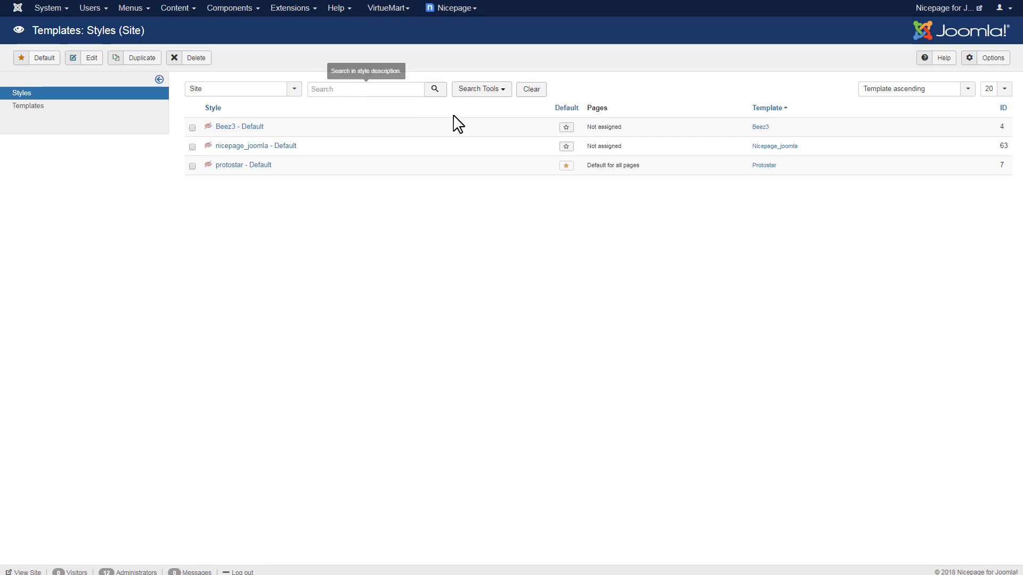
click(566, 145)
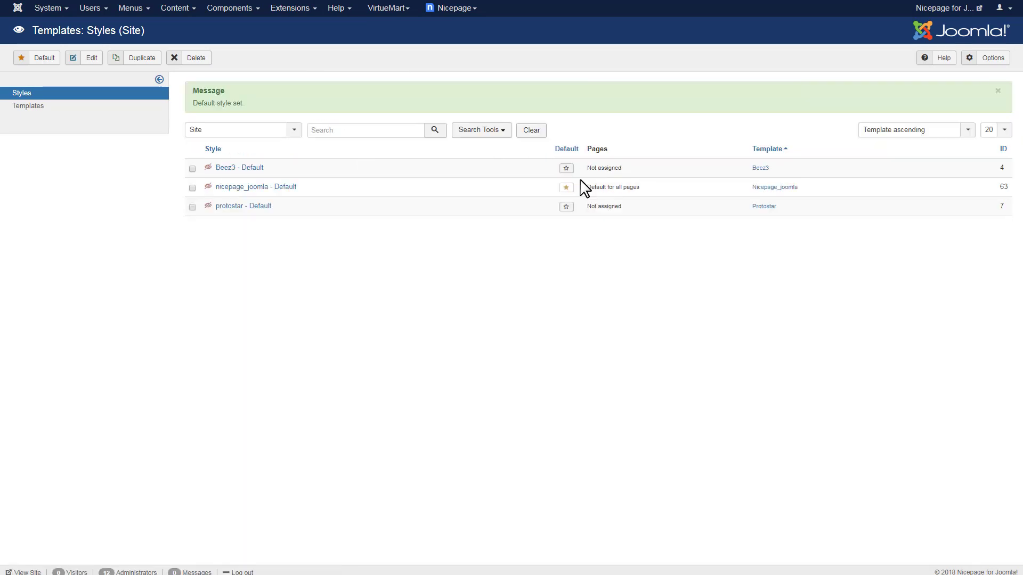
Step: Open the Sample Position custom module from the site modules list for editing
click(296, 11)
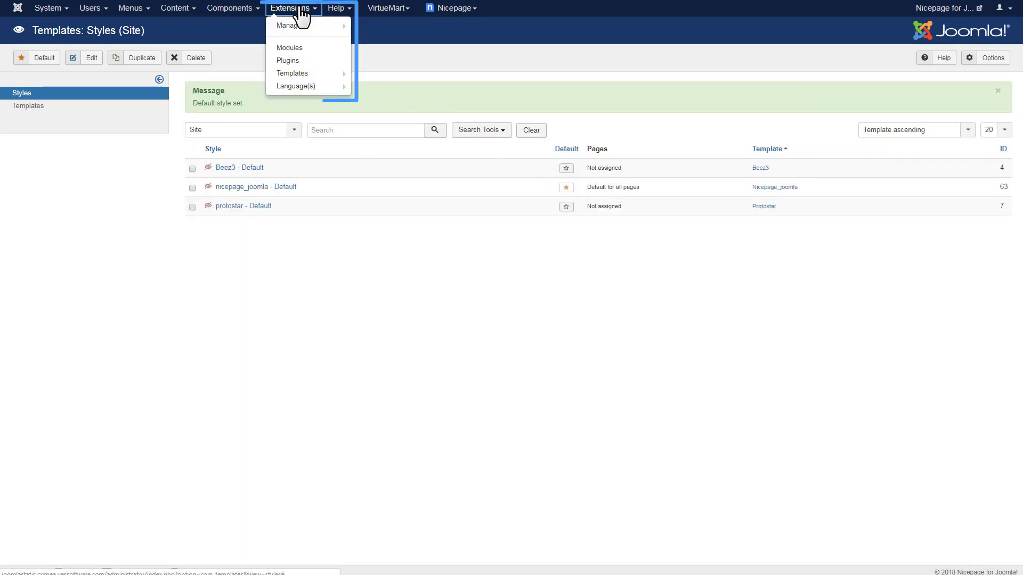
click(306, 53)
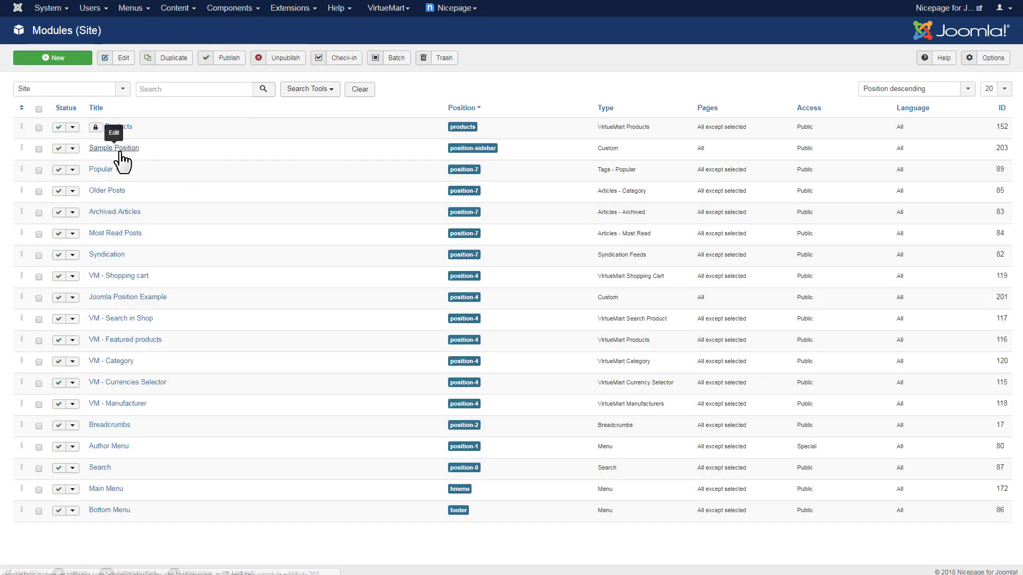
click(122, 159)
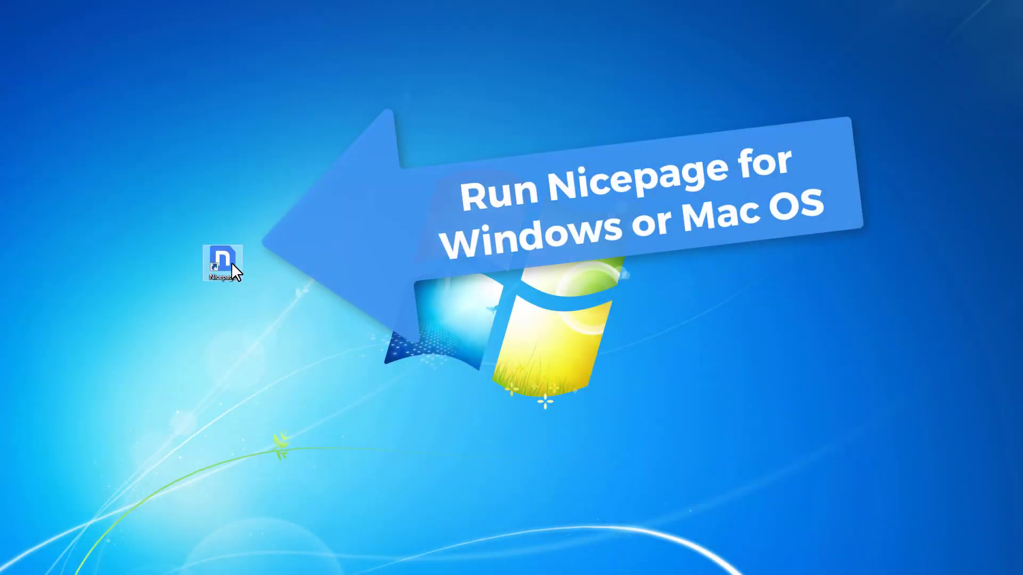
Step: Open the Blog Template in Nicepage Desktop and insert a blank section above the first post
double_click(223, 261)
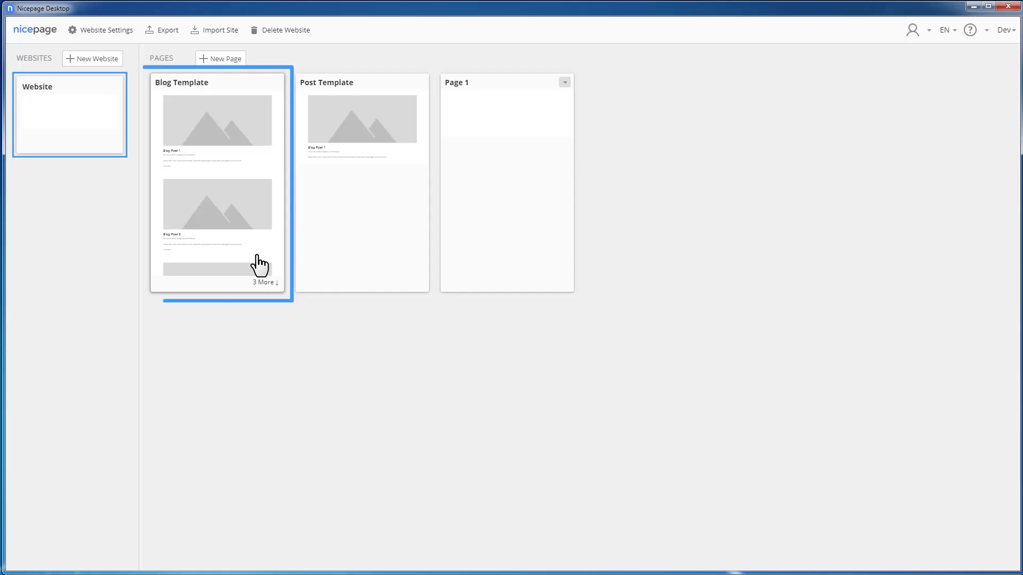
click(259, 263)
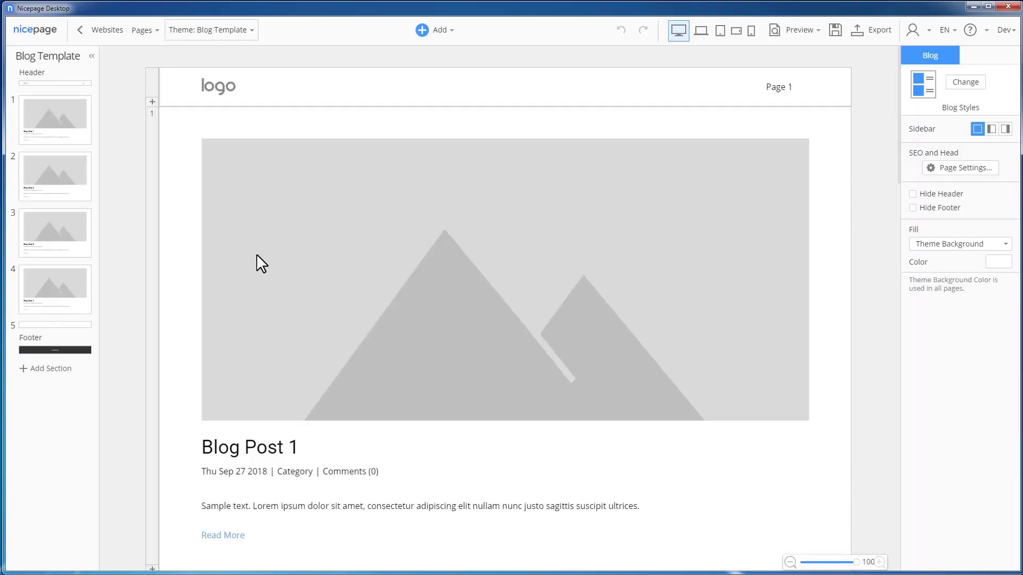
click(152, 105)
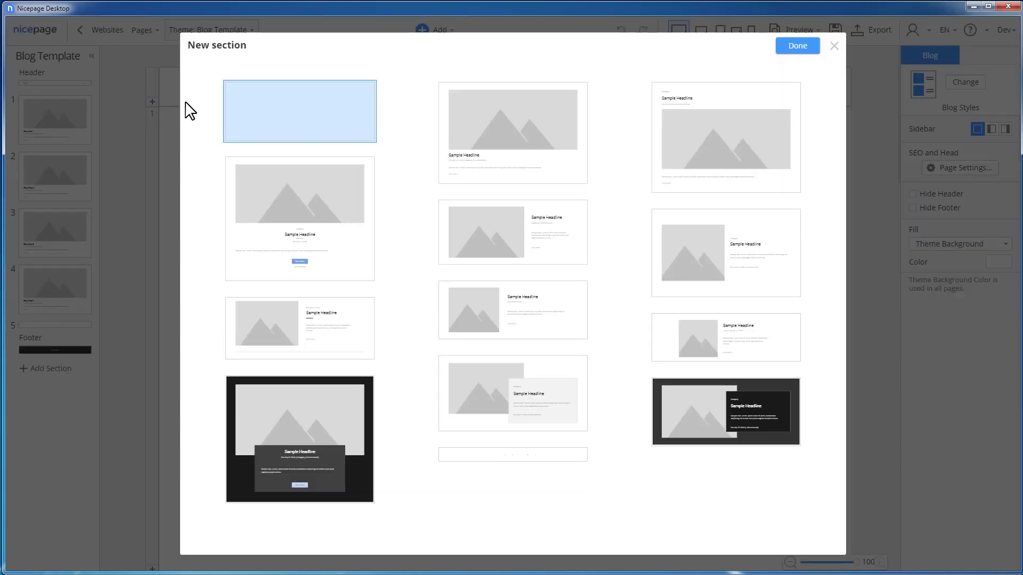
click(301, 132)
click(802, 49)
click(450, 31)
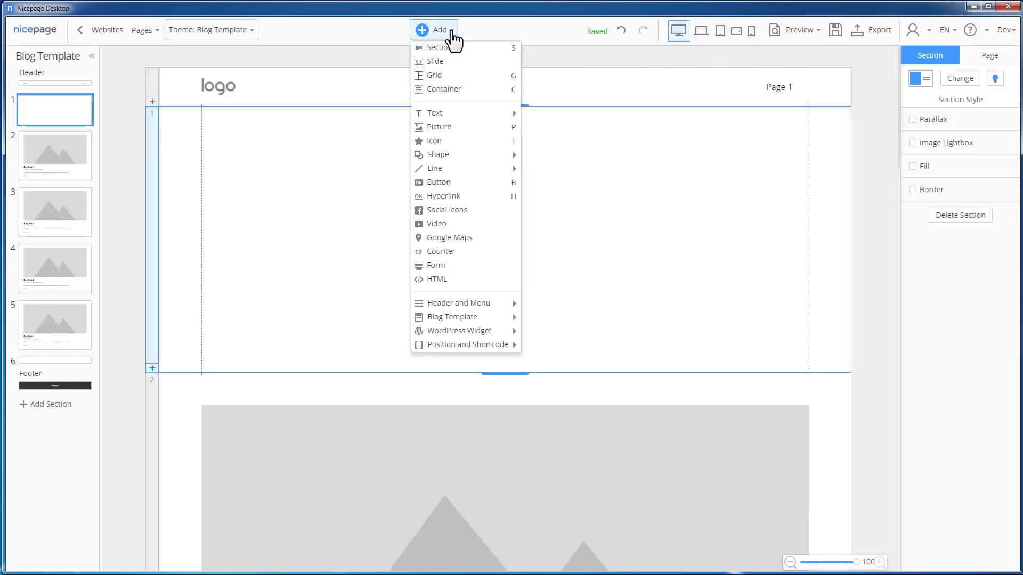
Step: Add a three-column grid, centre it in the section, tighten padding, and set spacing to 28
click(457, 75)
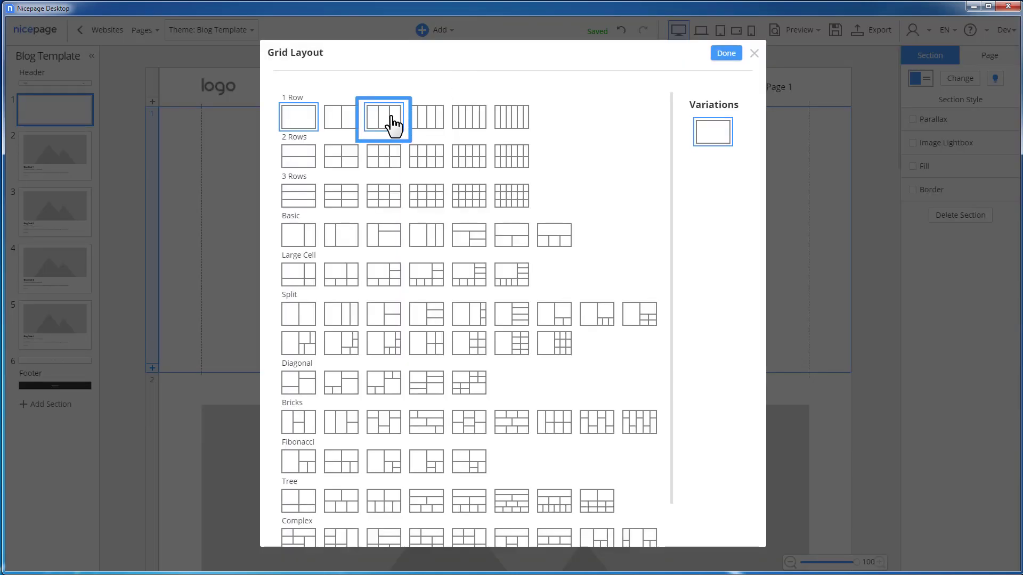
click(731, 56)
drag(505, 107, 286, 275)
drag(194, 263, 194, 181)
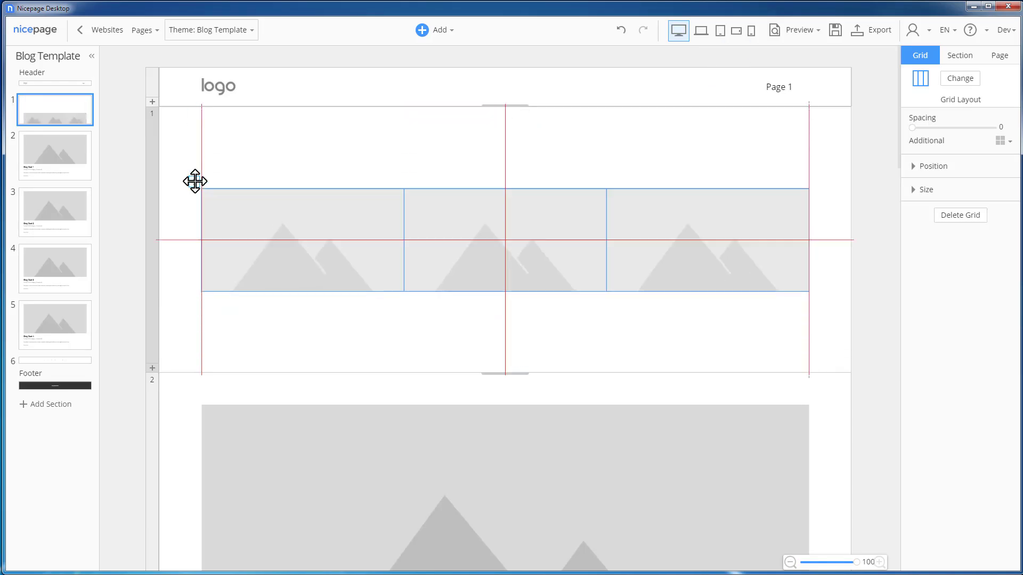
click(934, 129)
click(929, 147)
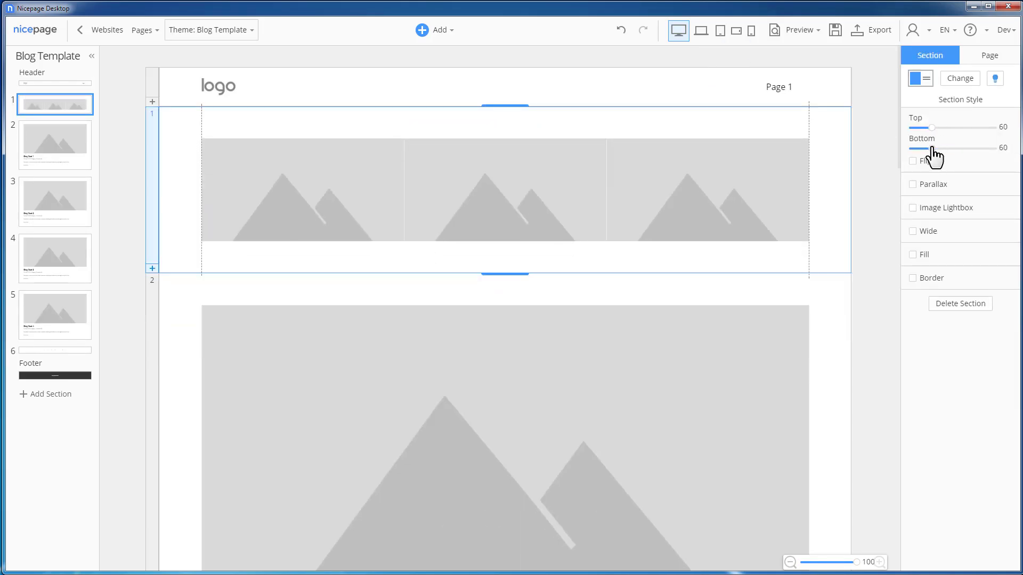
click(933, 128)
click(935, 129)
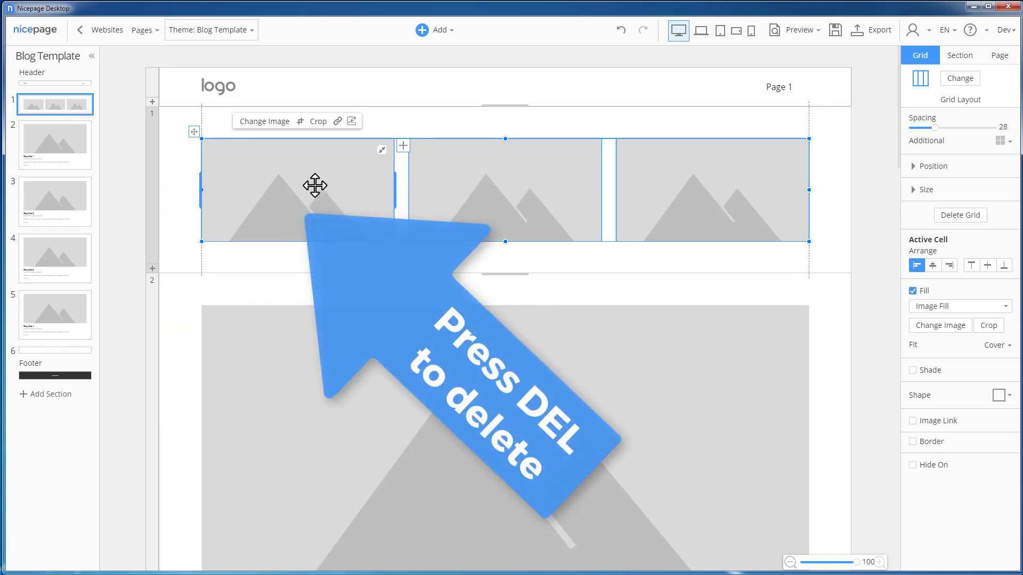
Step: Delete the placeholder images from all three grid cells
key(Delete)
click(472, 182)
key(Delete)
click(645, 187)
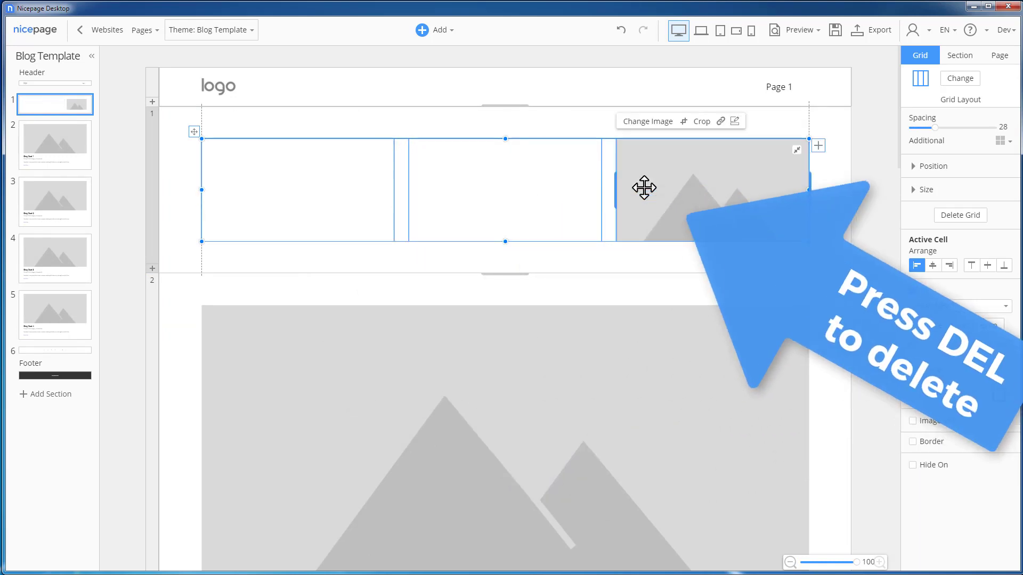
key(Delete)
click(358, 187)
click(436, 30)
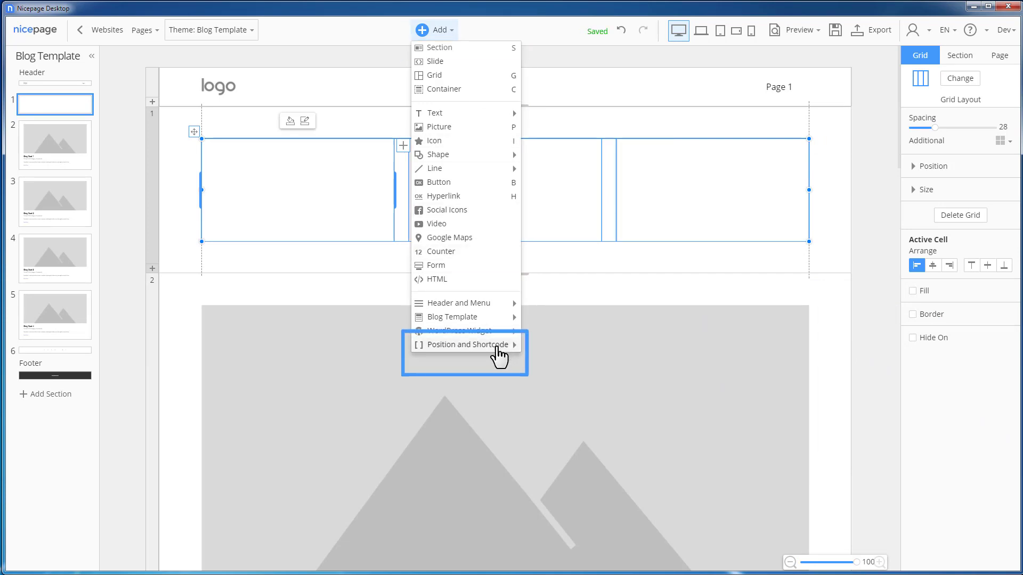
Step: Insert a Joomla position block into the first cell and tighten the grid and section around it
mouse_move(506, 345)
click(557, 391)
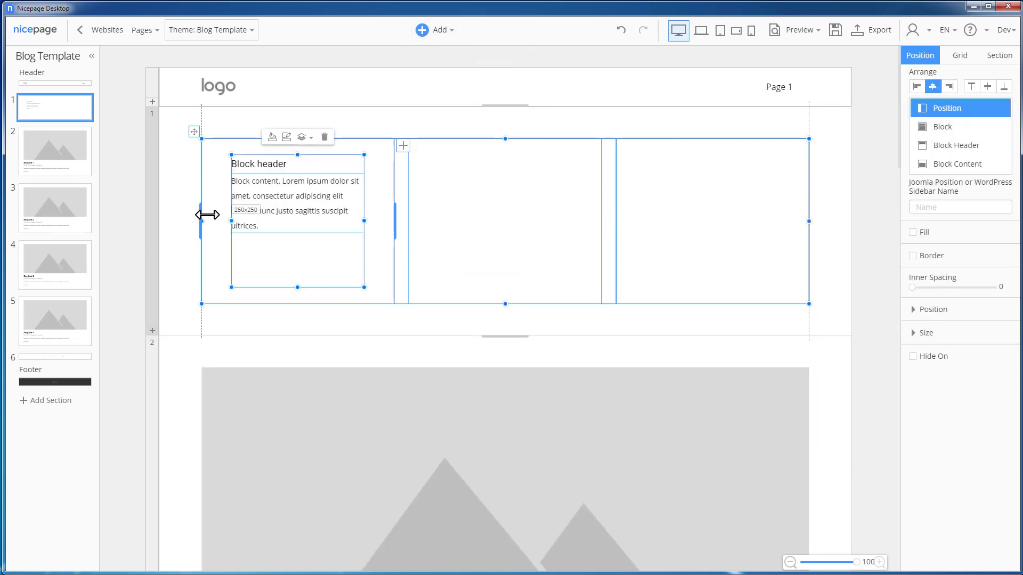
drag(207, 214, 202, 214)
drag(361, 286, 393, 223)
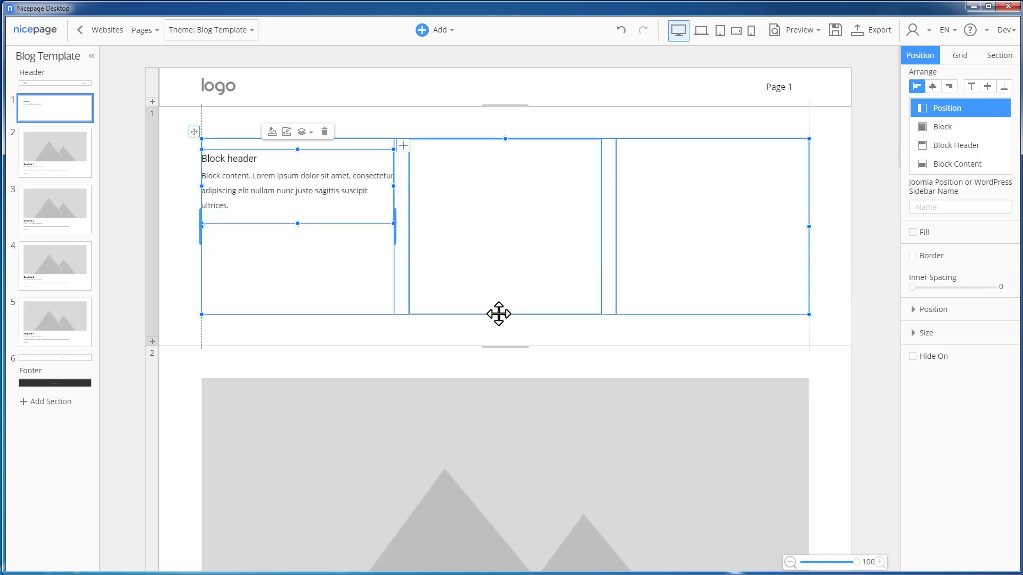
drag(499, 314, 491, 235)
drag(512, 347, 512, 268)
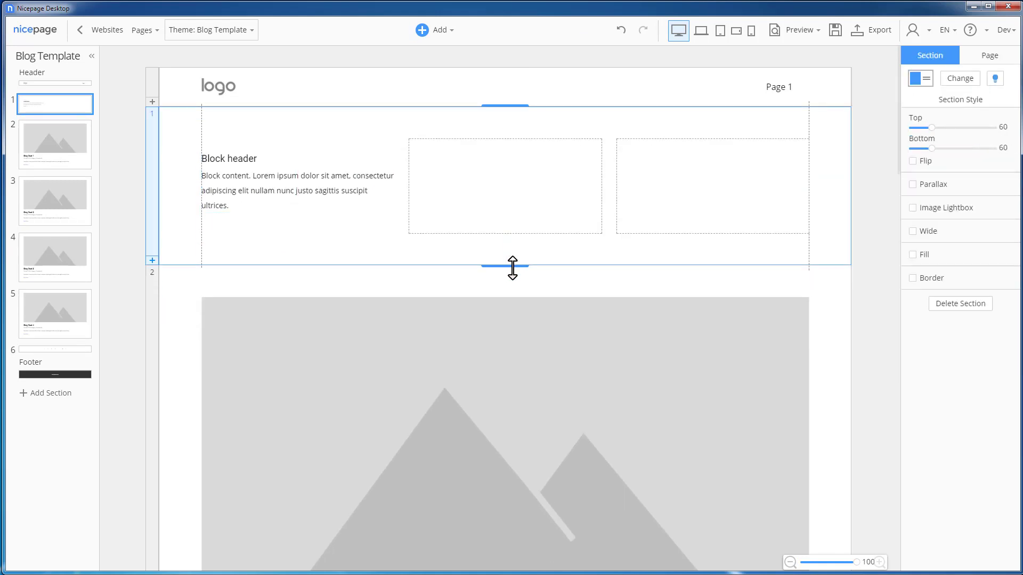
Step: Copy the position block into the other cells and name the blocks nicepage1, nicepage2 and nicepage3
click(385, 223)
drag(369, 221, 721, 222)
click(375, 221)
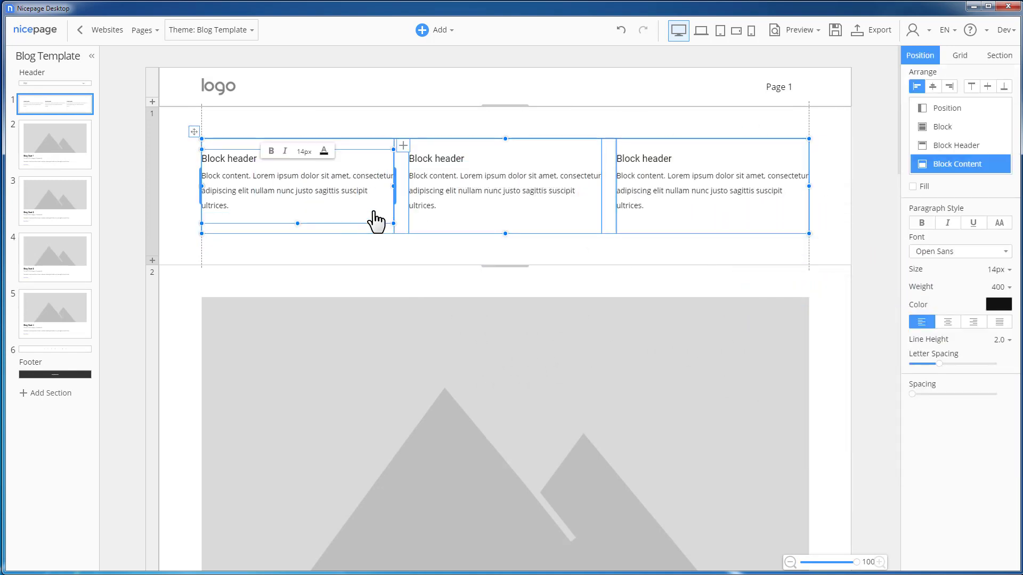
click(368, 220)
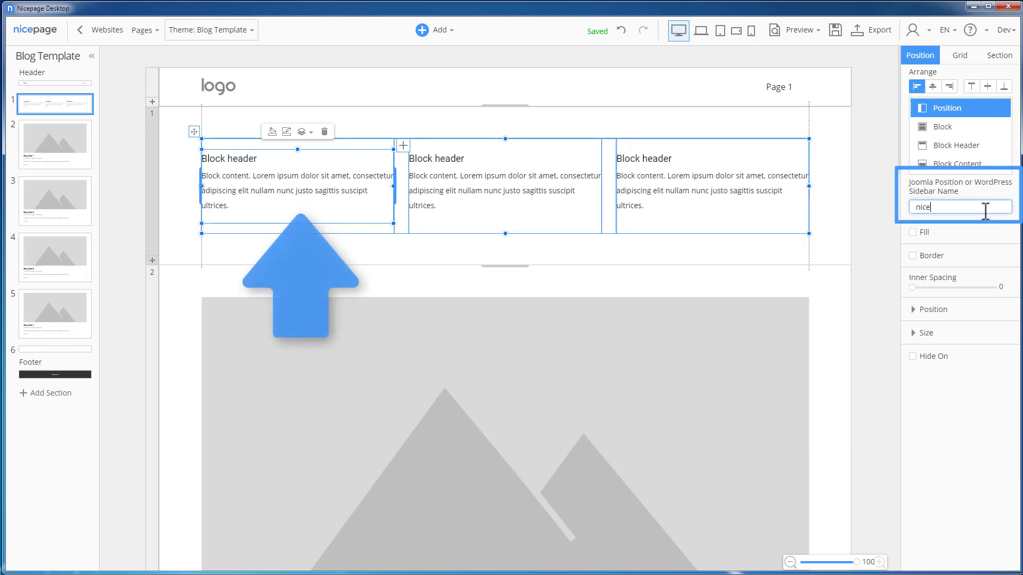
click(576, 217)
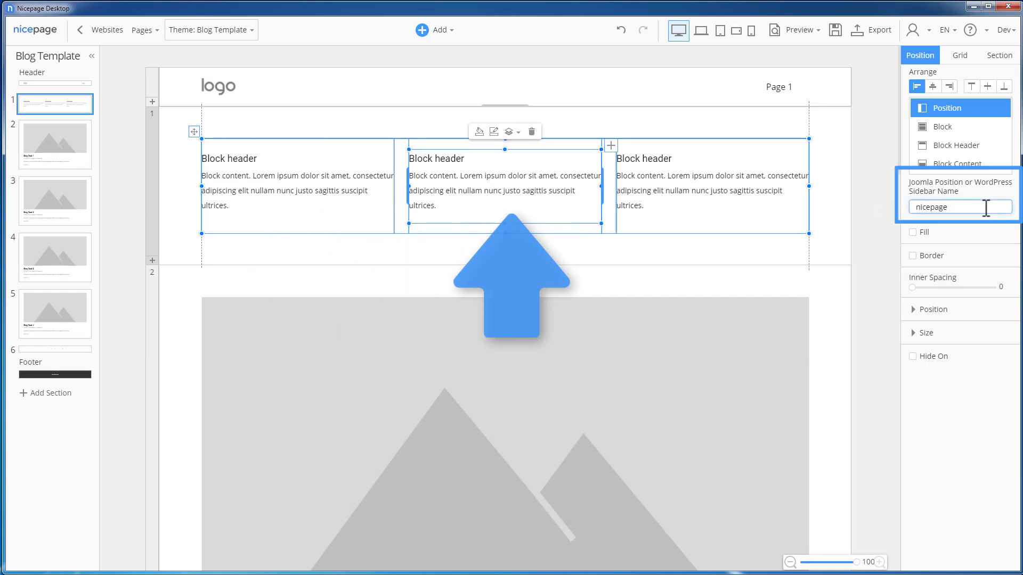
click(776, 219)
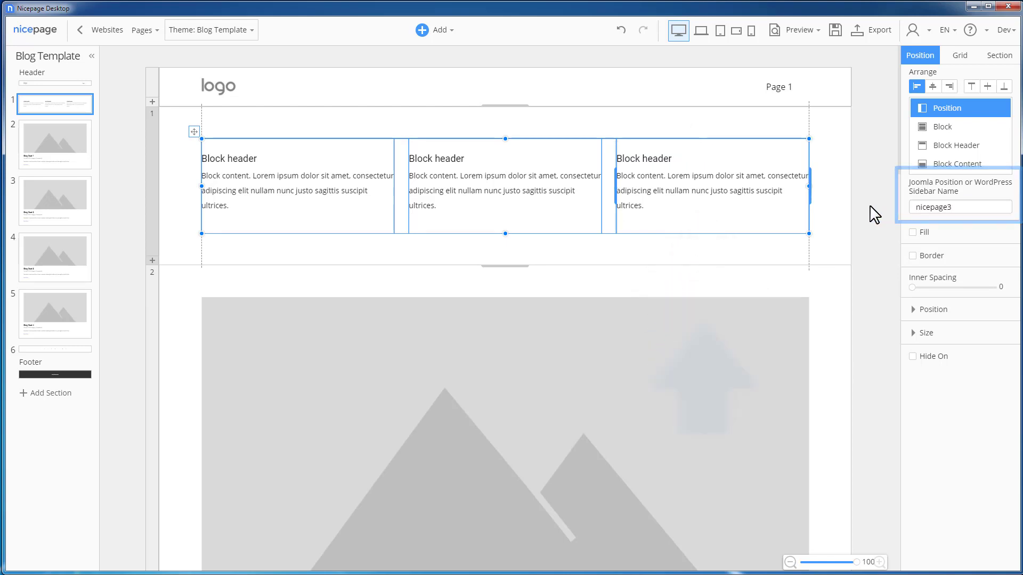
click(879, 42)
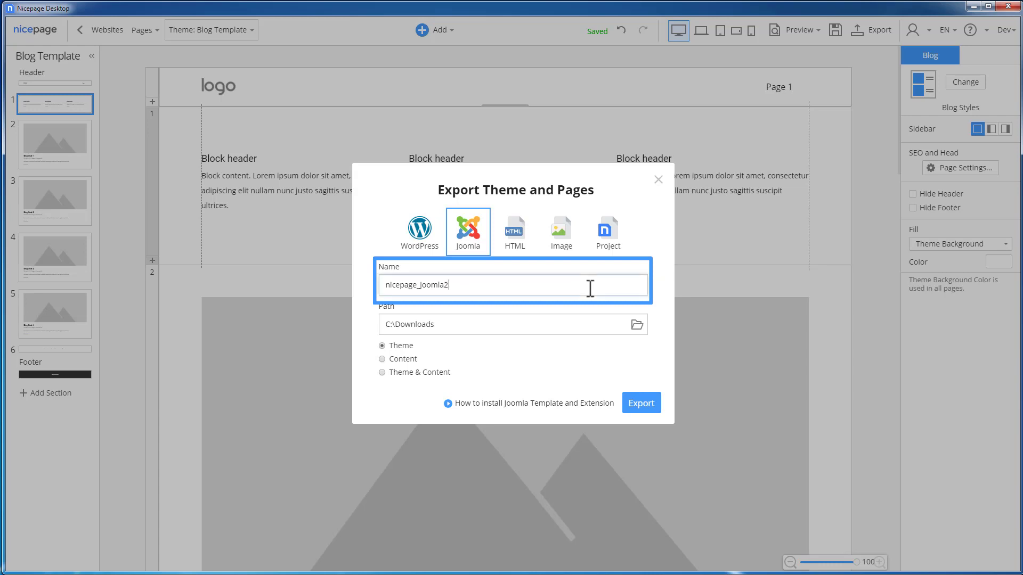
Step: Export the nicepage_joomla2 Joomla theme and acknowledge the success message
click(647, 409)
click(517, 316)
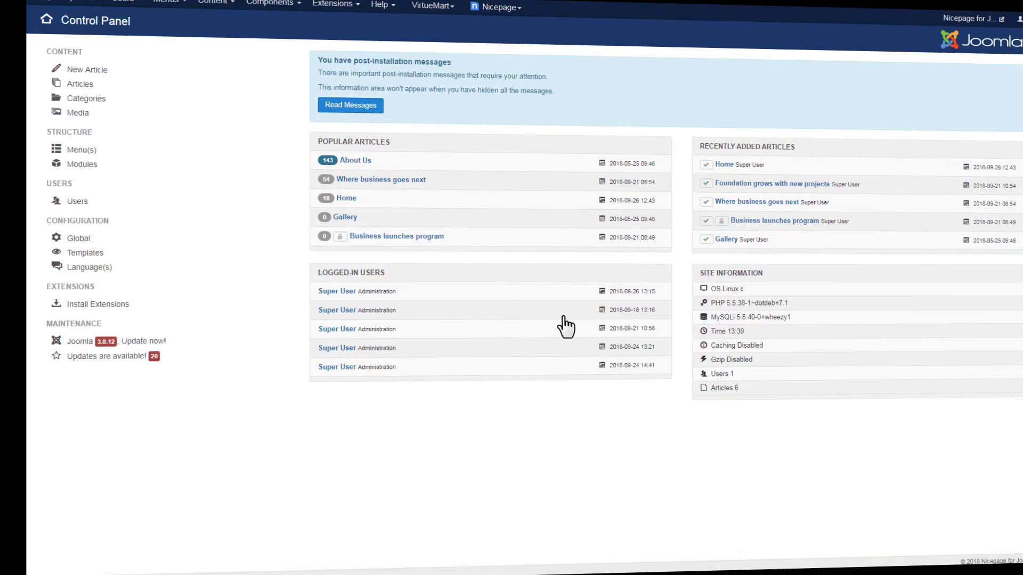
Step: Upload and install the nicepage_joomla2.zip template package through the extension installer
click(291, 7)
mouse_move(291, 27)
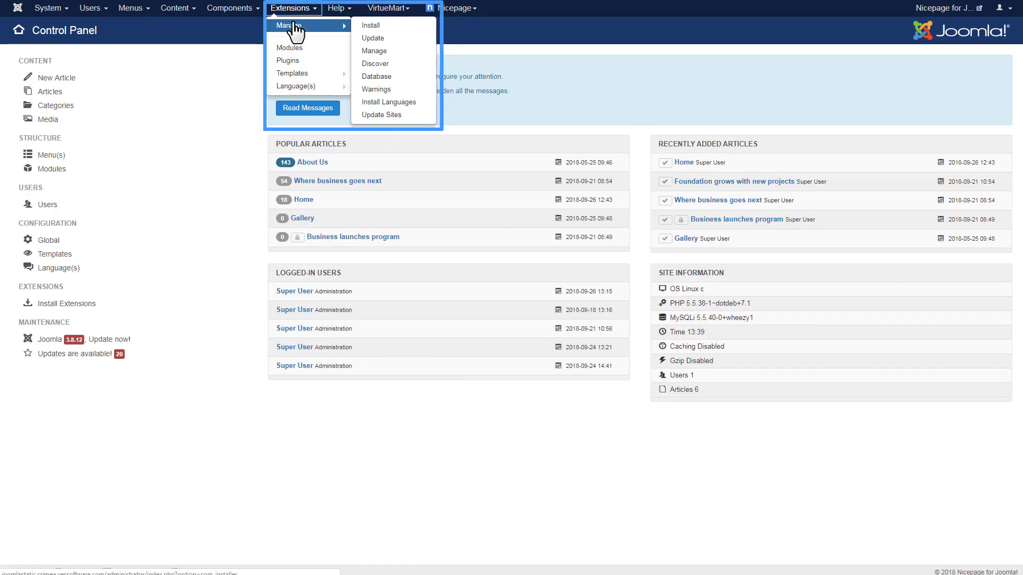
click(371, 27)
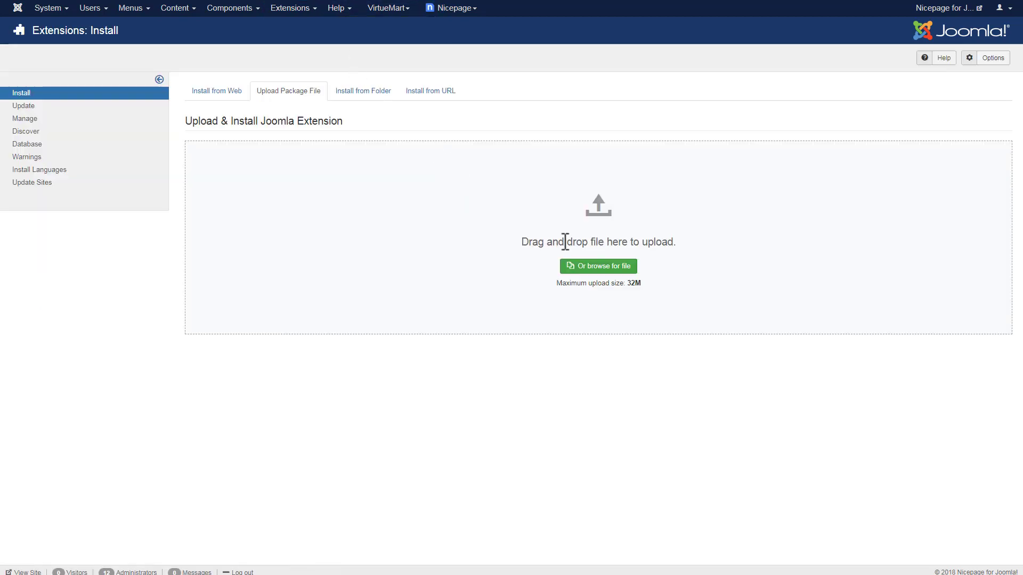
click(604, 268)
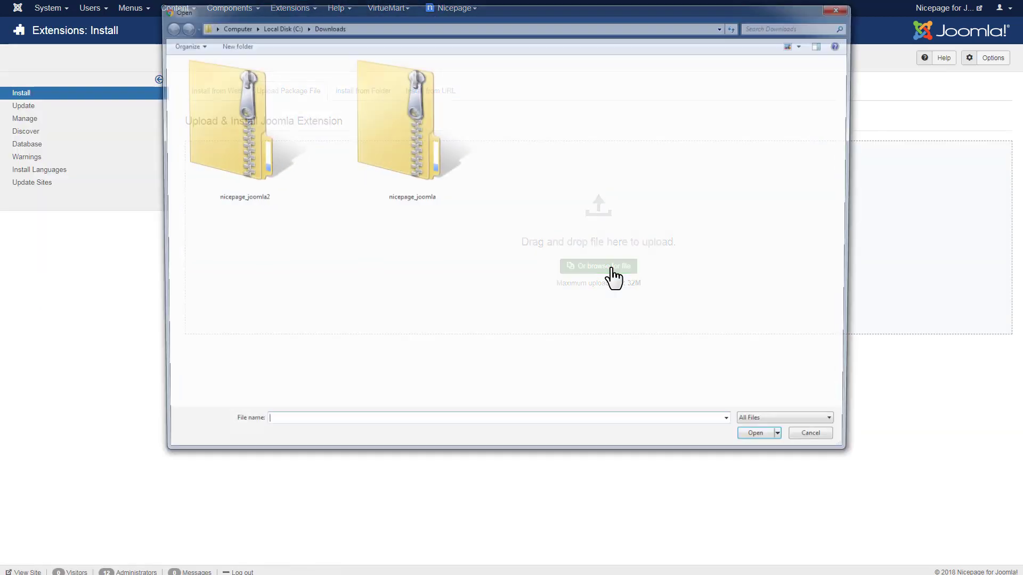
click(235, 141)
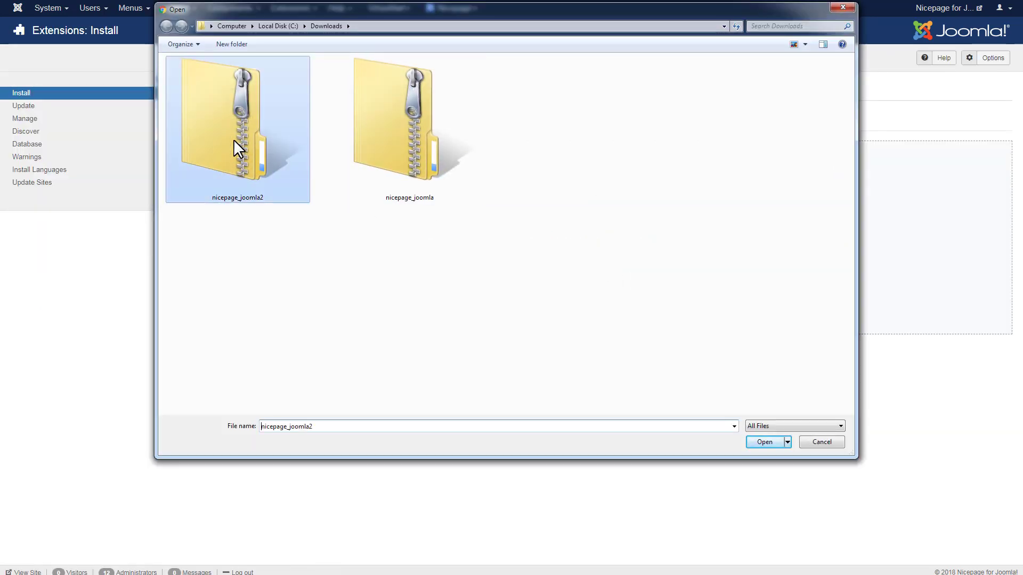
click(765, 443)
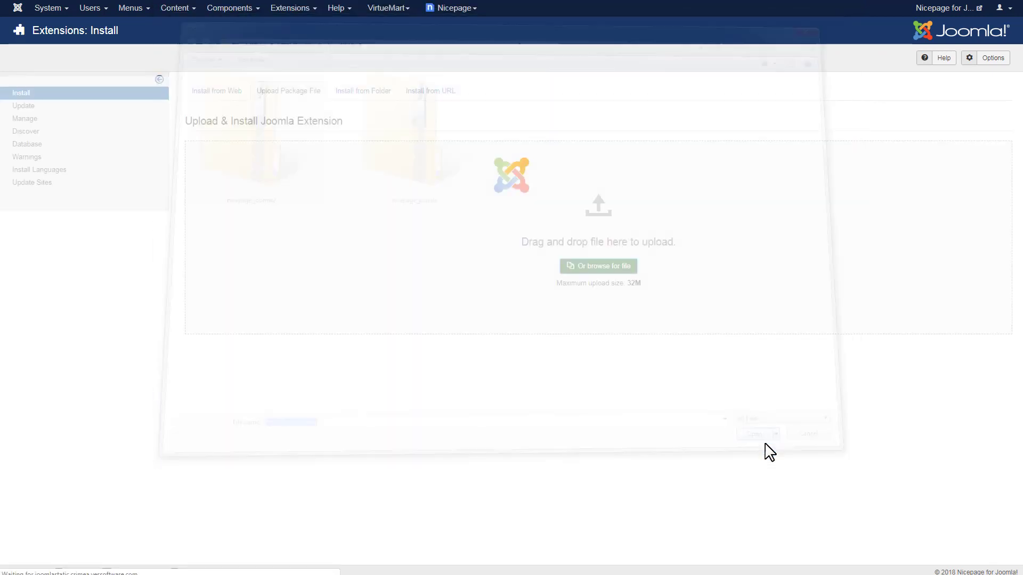
Step: Make nicepage_joomla2 the default site template style
click(303, 12)
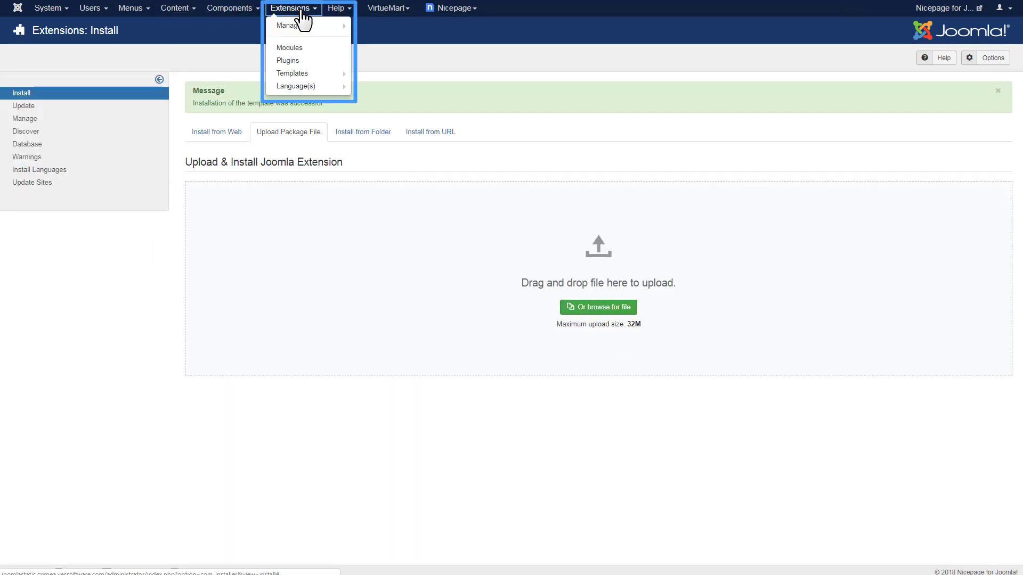
mouse_move(298, 75)
click(373, 73)
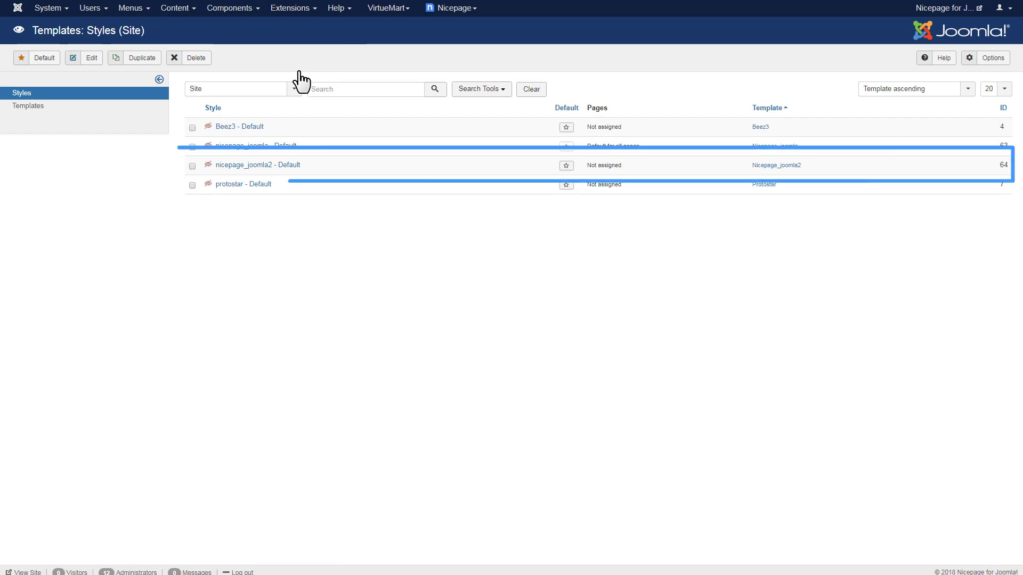
click(566, 165)
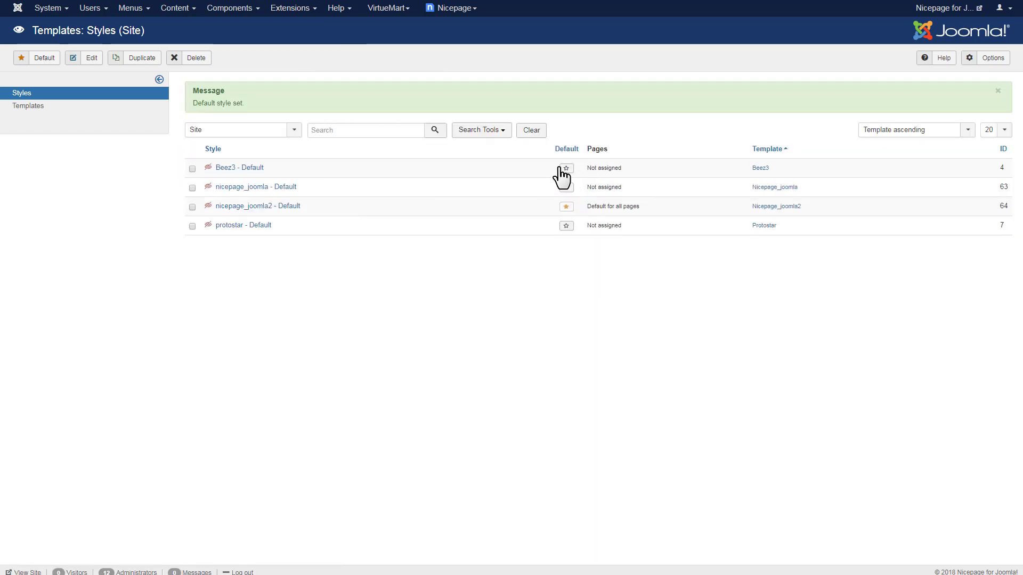
click(292, 13)
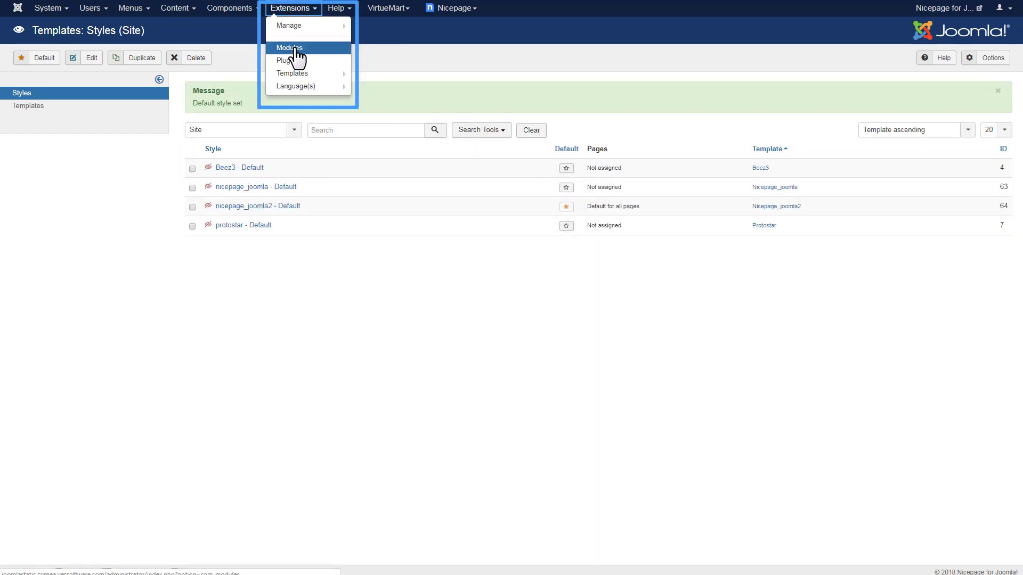
Step: Create a custom module 'Business News' with the business photo shrunk to about 345×194 and a Lorem ipsum paragraph
click(290, 48)
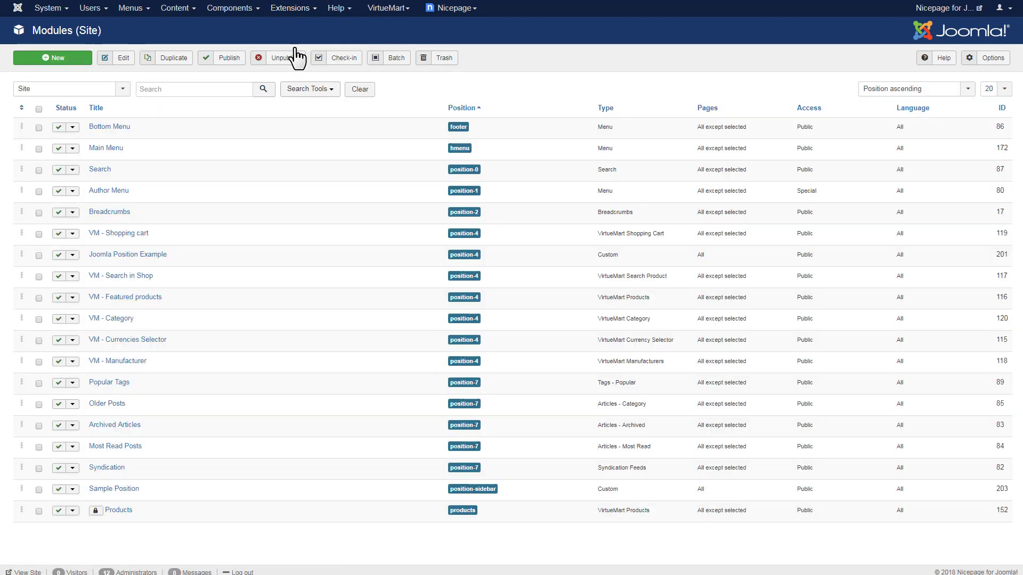
click(58, 57)
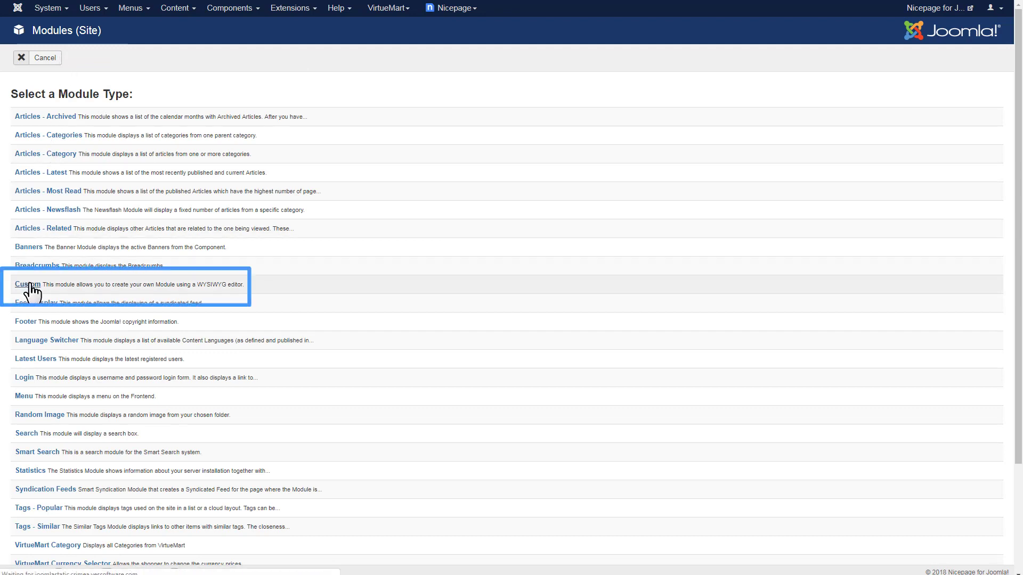
click(67, 92)
text(Business)
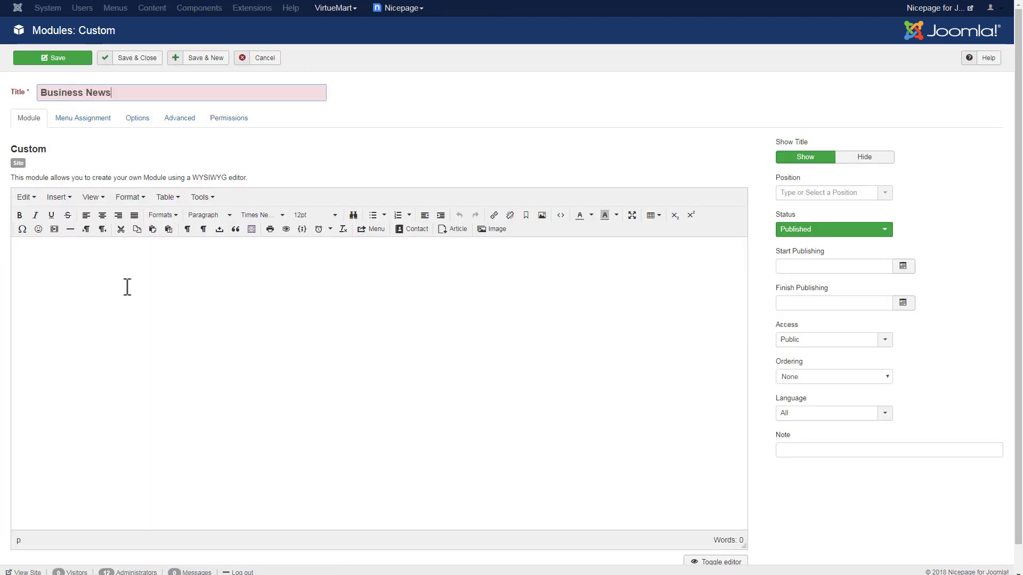
text( News)
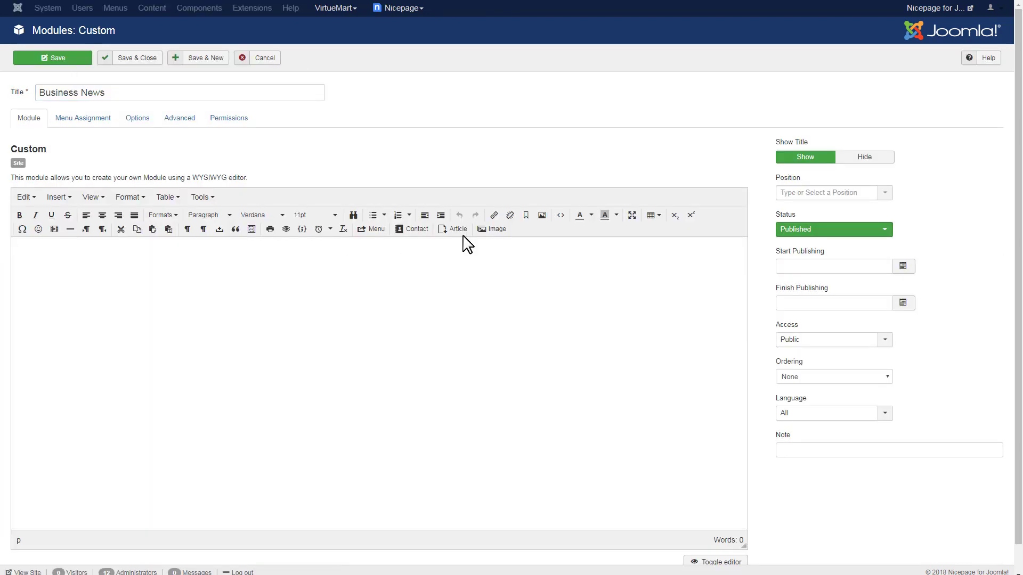
click(491, 228)
click(361, 331)
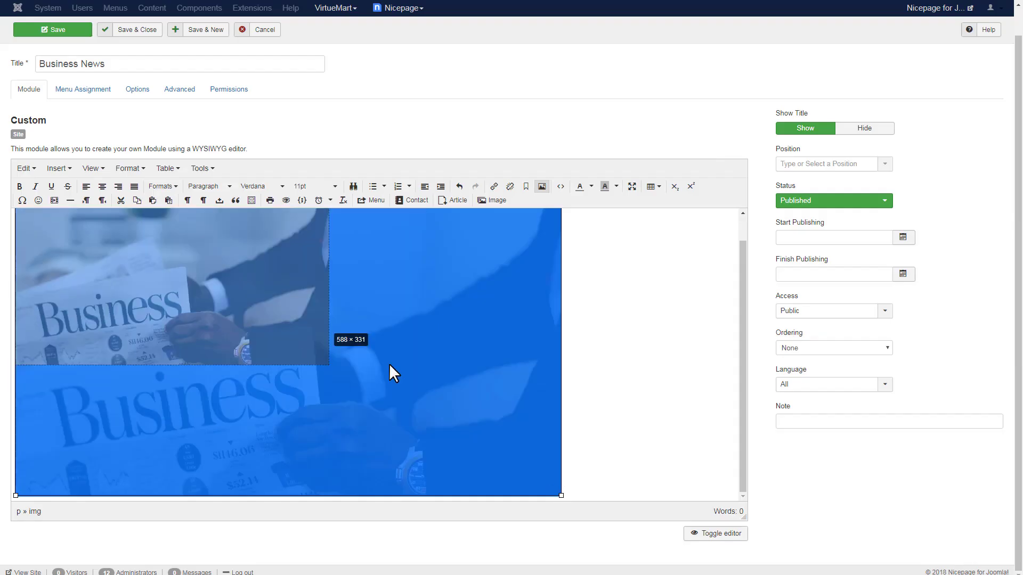
drag(388, 369, 198, 287)
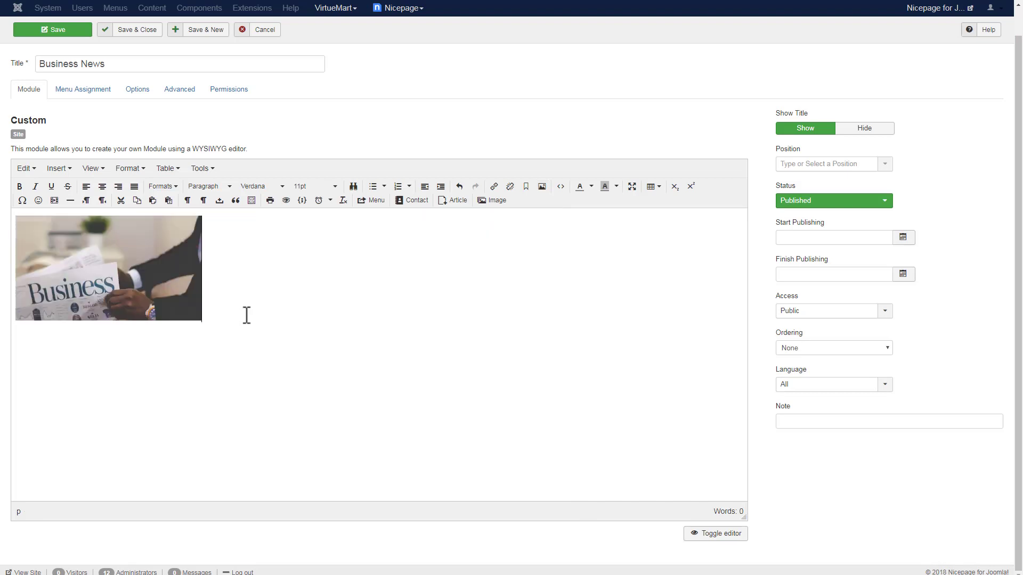
text(Lorem ipsum dolor sit amet, consectetur adipiscing elit. Integer sed fringilla justo. Interdum et malesuada fames ac ante ipsum primis in faucibus.)
Step: Assign the Business News module to position nicepage1 and save it
click(886, 169)
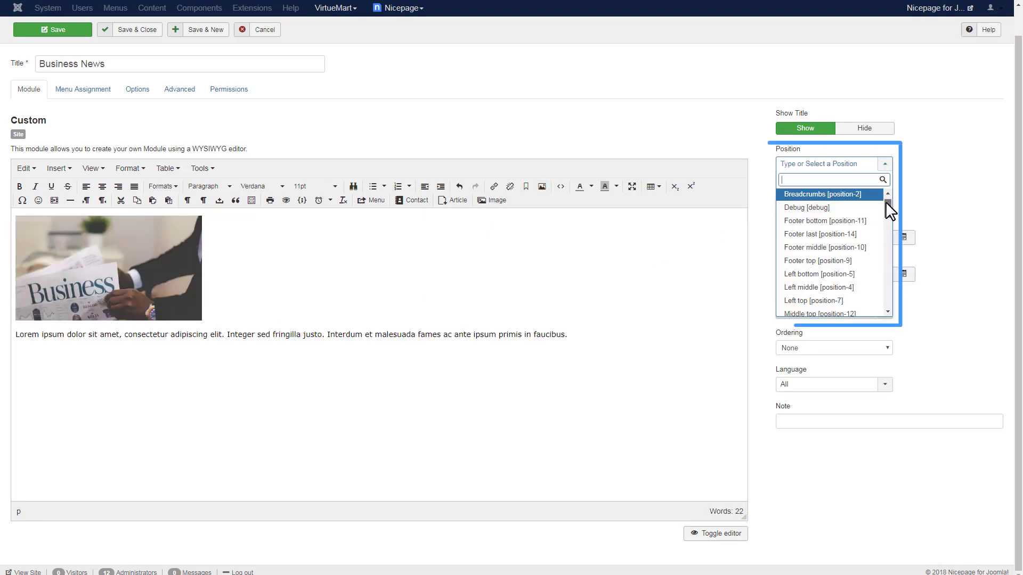
scroll(886, 256, down, 5)
click(867, 208)
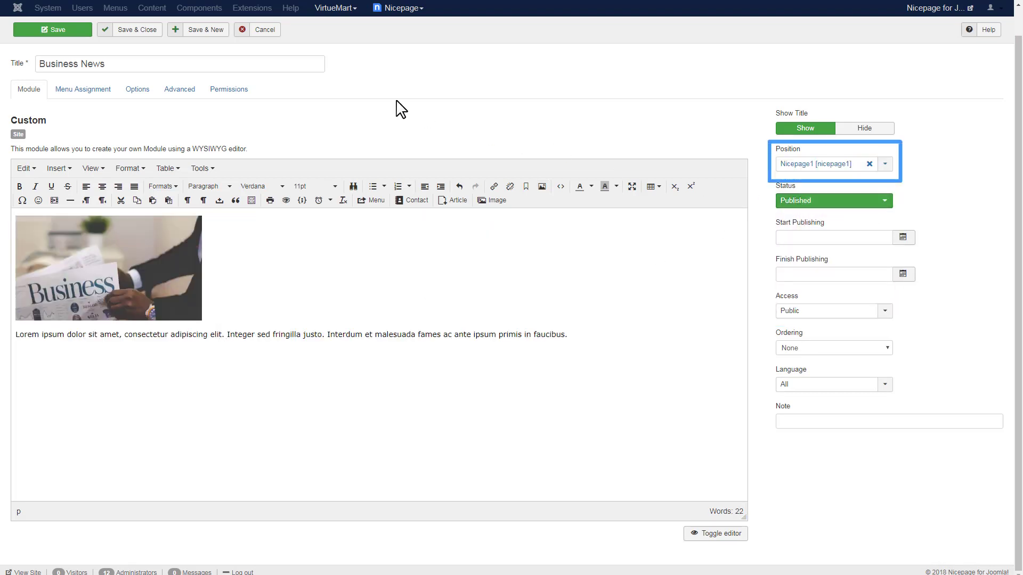
click(143, 30)
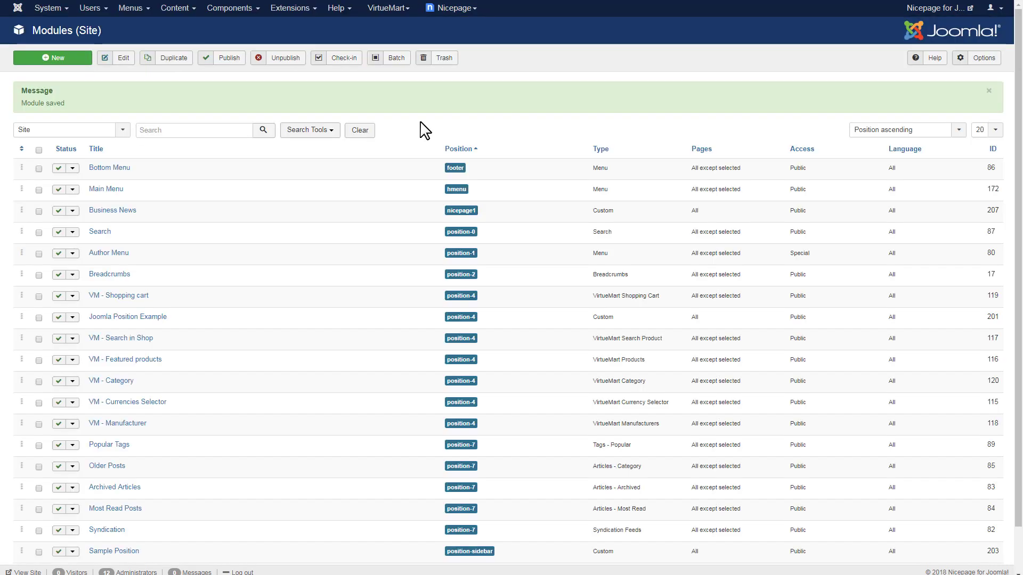
Step: Create a custom module 'Technology Trends' with photo 2.jpg resized to about 350×200 and the Phasellus paragraph
click(34, 59)
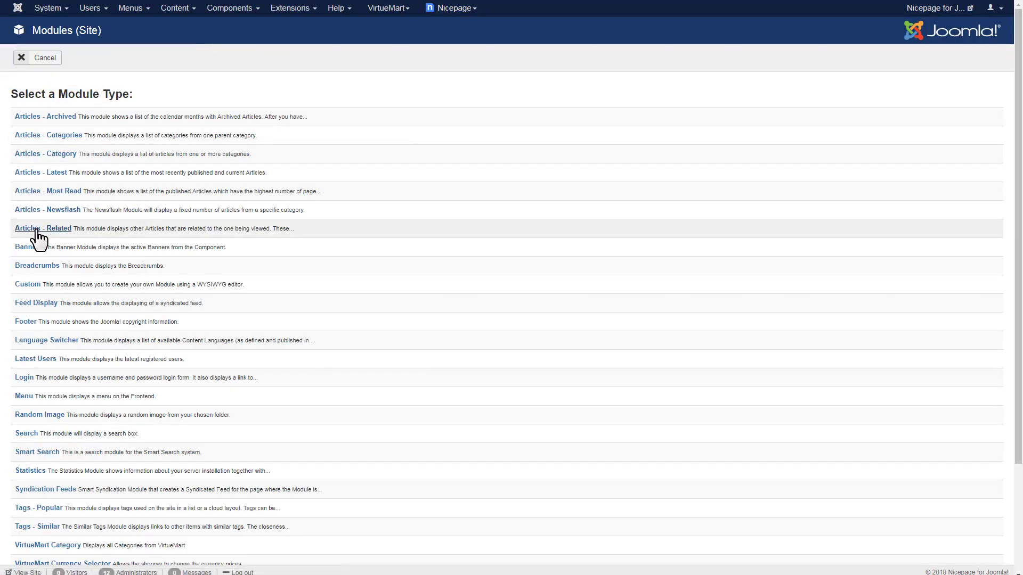
click(31, 285)
click(62, 94)
text(Techno)
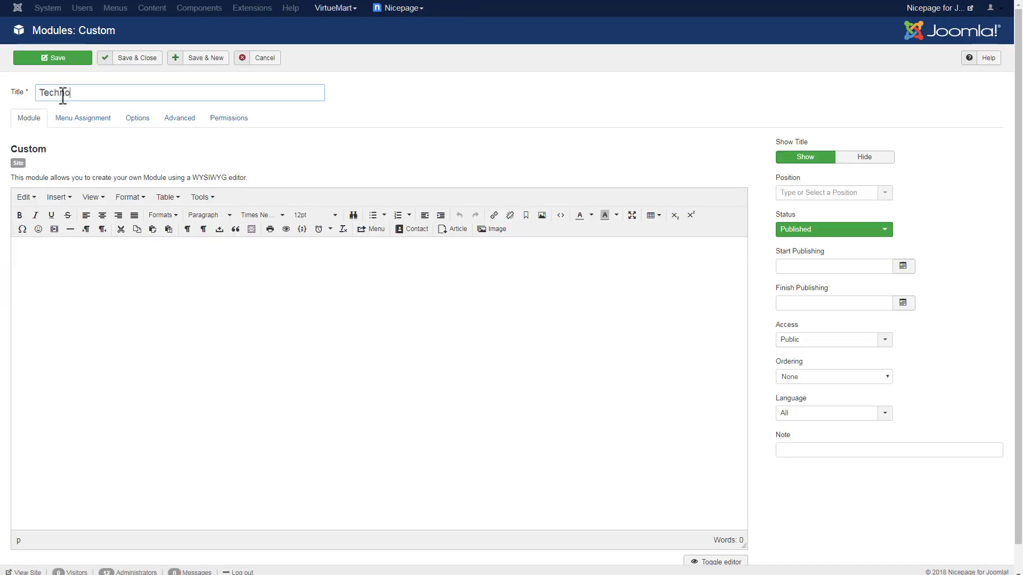
text(logy Trends)
click(490, 230)
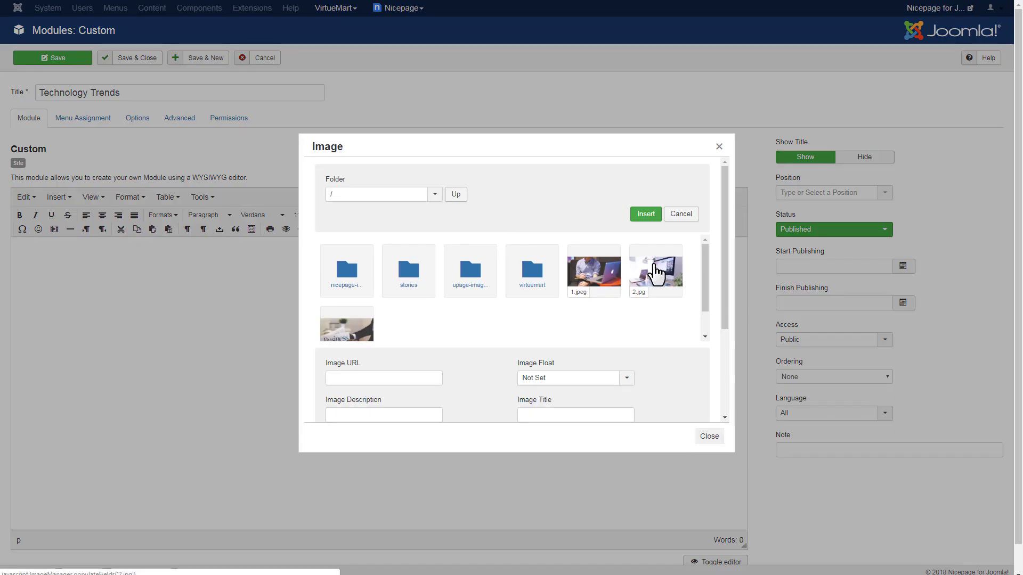
click(653, 270)
click(644, 212)
drag(561, 524, 205, 290)
click(224, 379)
text(Phasellus turpis turpis, blandit eget ultricies nec, pulvinar ut metus. Sed ut nulla vel nibh pulvinar interdum. Etiam eu dolor bibendum, egestas urna et.)
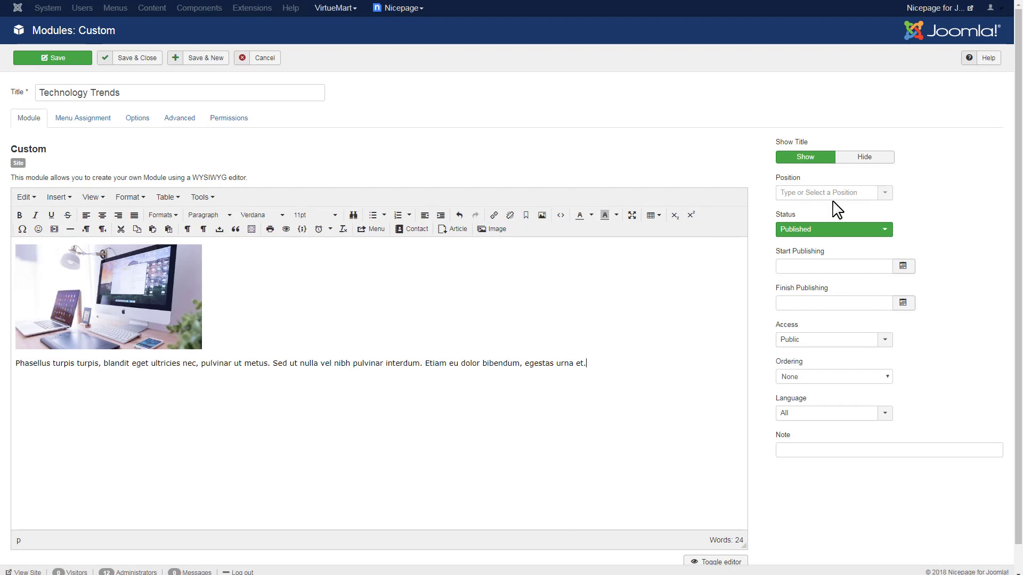
Step: Assign Technology Trends to position nicepage2 and save it
click(886, 195)
scroll(886, 232, down, 5)
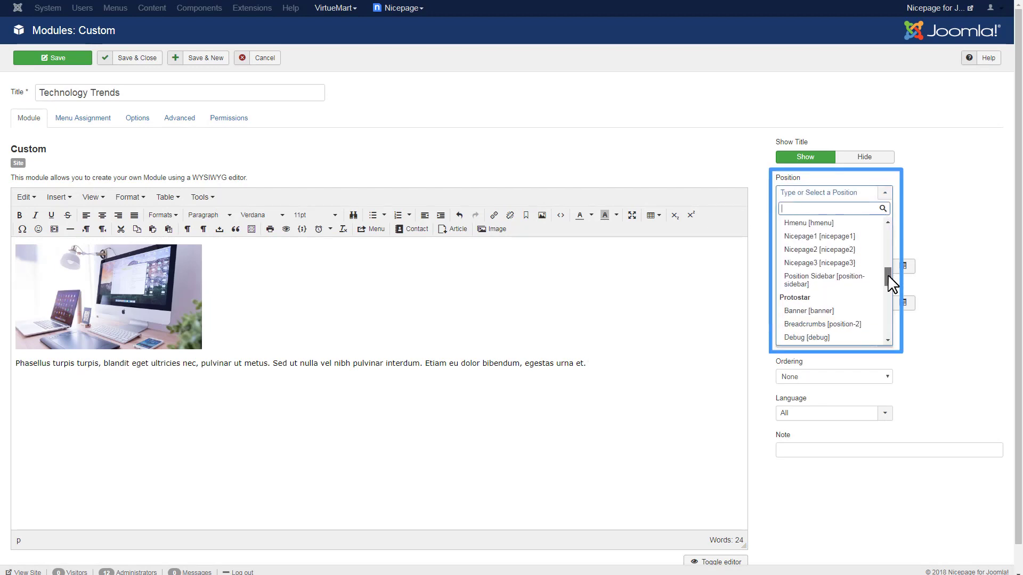
click(864, 257)
click(145, 59)
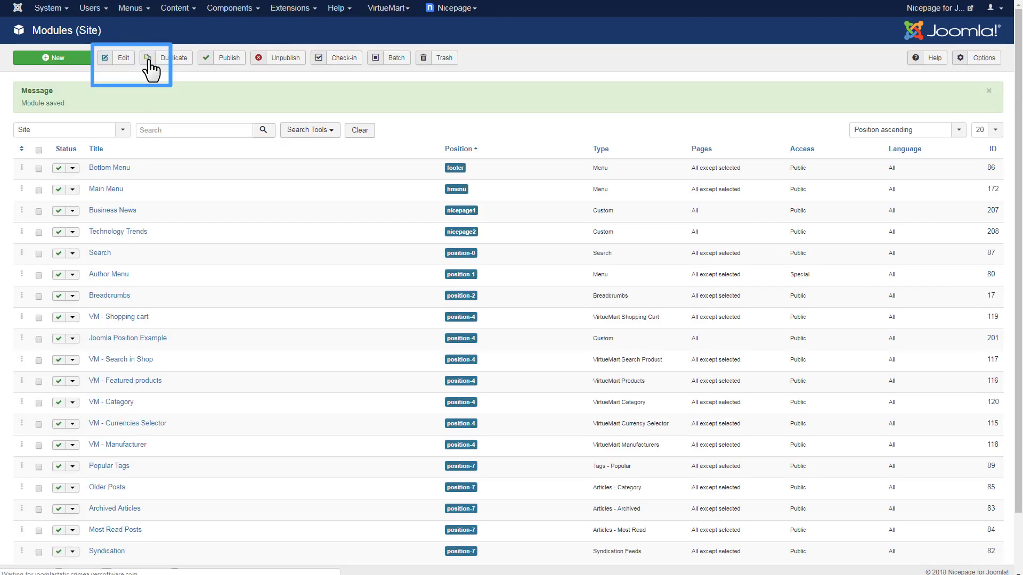
Step: Create a custom module 'Industry News' with photo 1.jpeg resized to about 350×197 and the Quisque paragraph
click(79, 60)
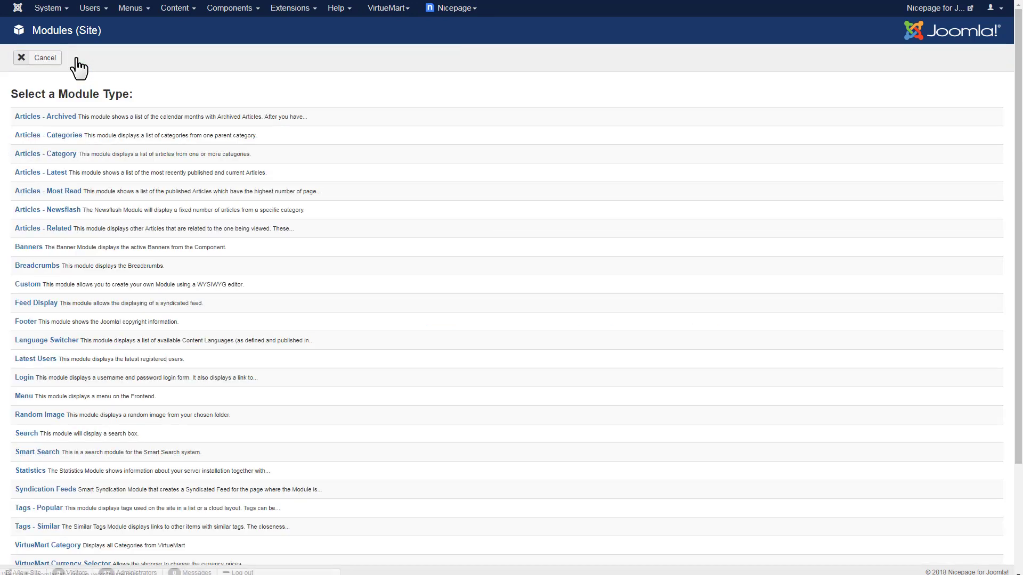
click(30, 286)
click(82, 92)
text(Industry News)
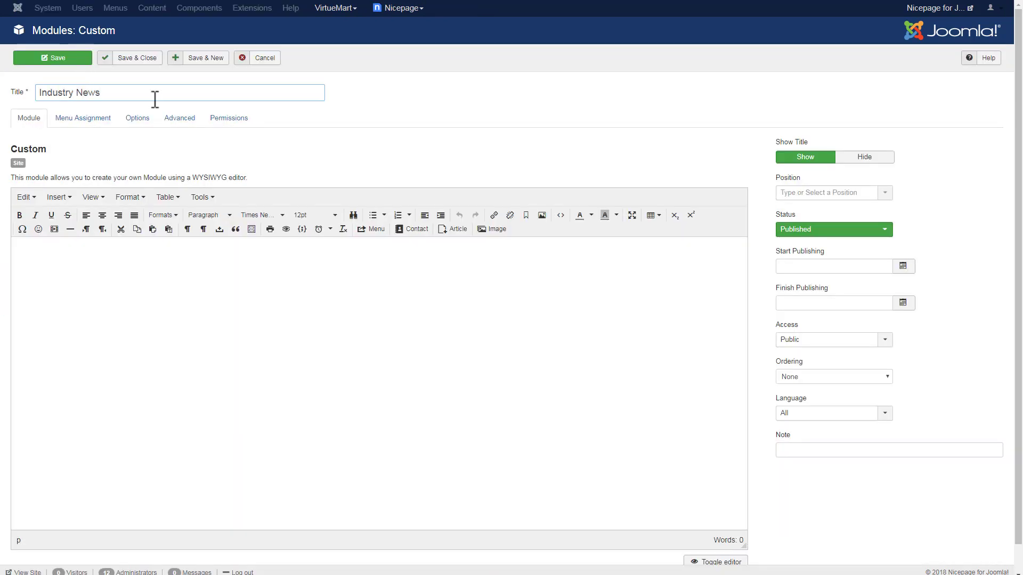
click(495, 229)
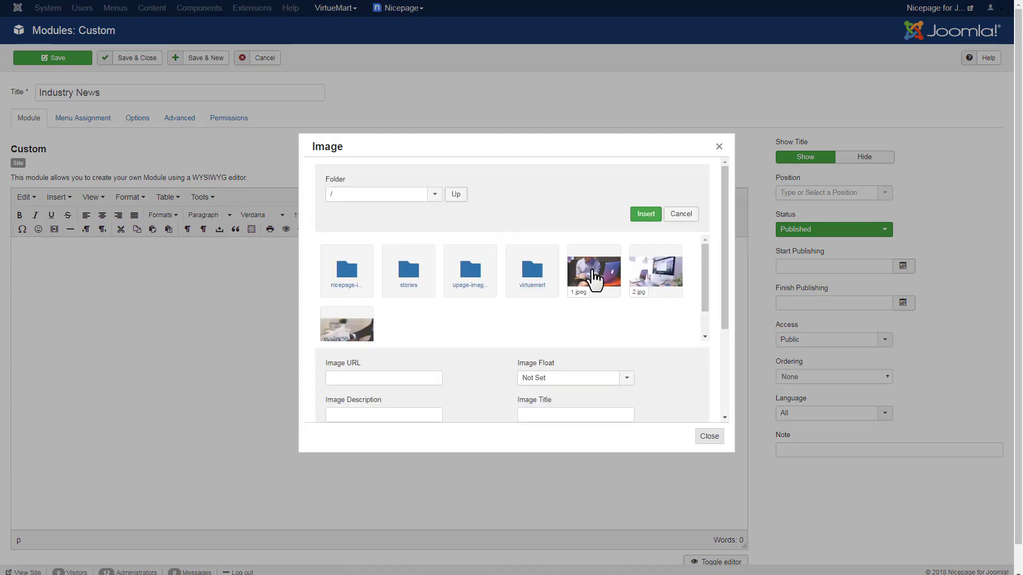
click(591, 278)
click(646, 213)
click(384, 397)
drag(383, 397, 199, 298)
text(Quisque vestibulum vehicula ante ac dapibus. Proin rutrum, odio sed mattis congue, odio ante condimentum nisi, eu gravida sapien tellus ac erat.)
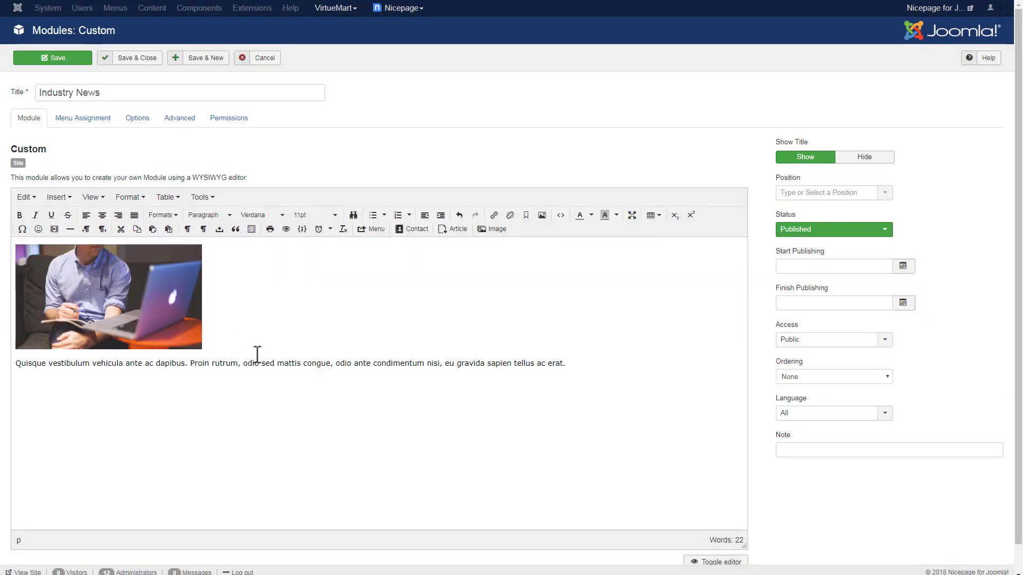
Step: Assign Industry News to position nicepage3 and save it
click(883, 193)
drag(887, 226, 888, 277)
click(859, 280)
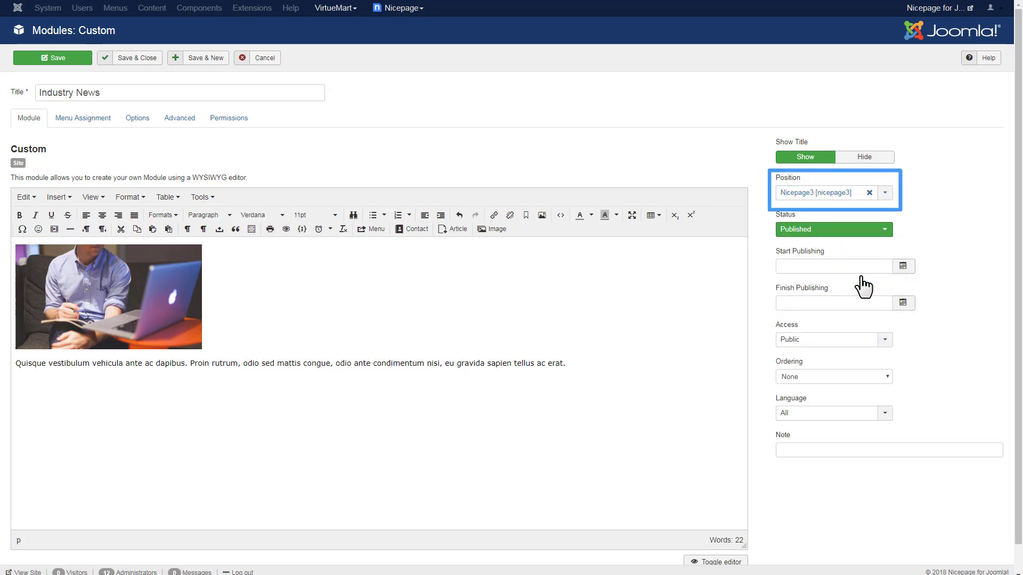
click(145, 59)
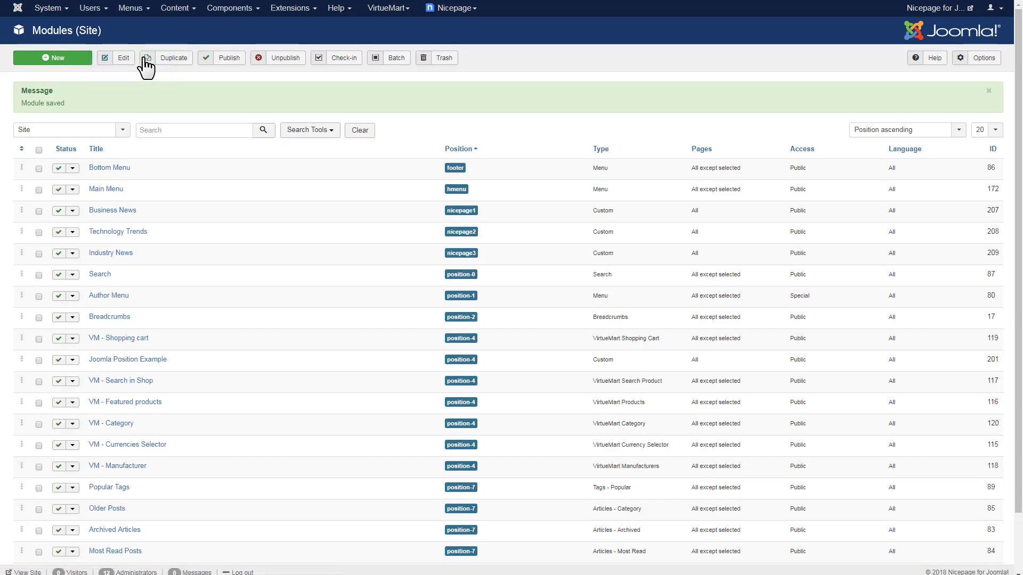
Step: Preview the front-end site page with the three nicepage modules side by side
click(933, 15)
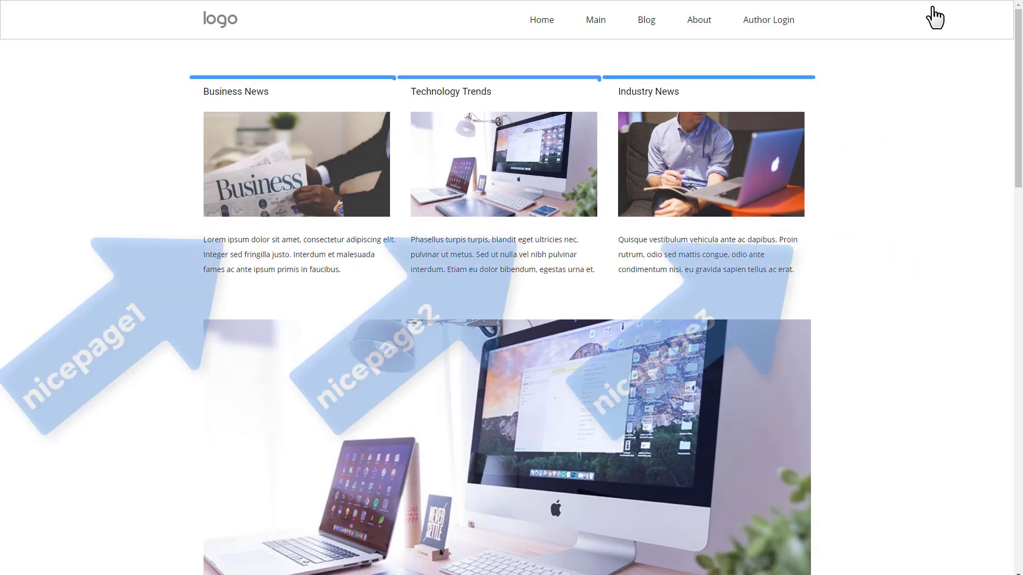